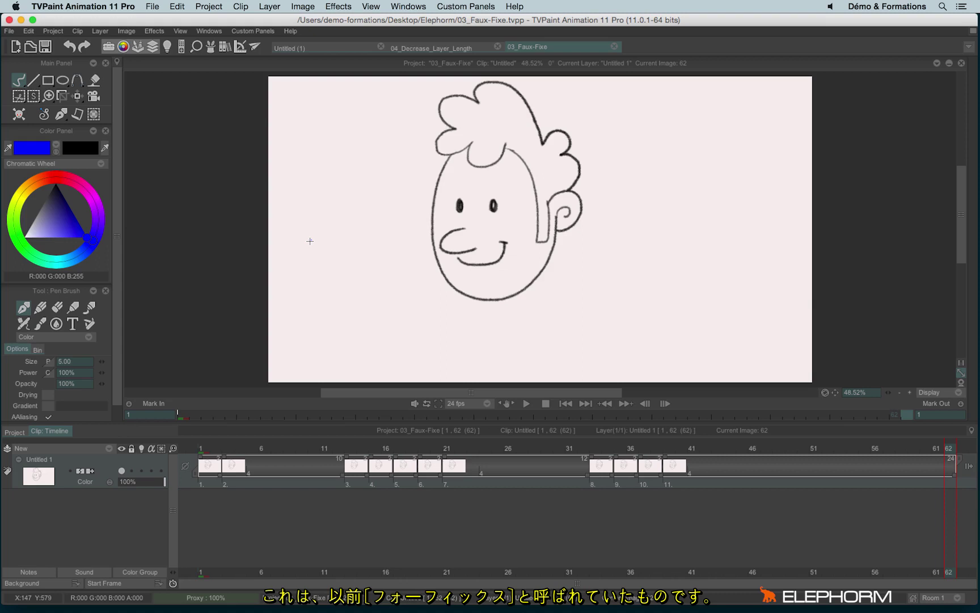
# Play the Faux-Fixe animation twice, stopping it at frame 16.
pyautogui.click(527, 403)
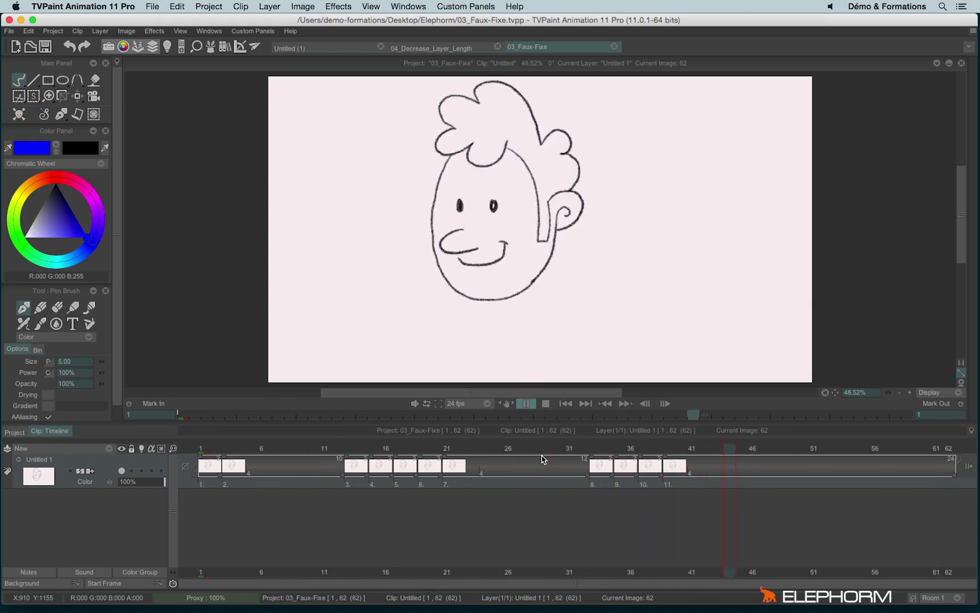
pyautogui.click(546, 403)
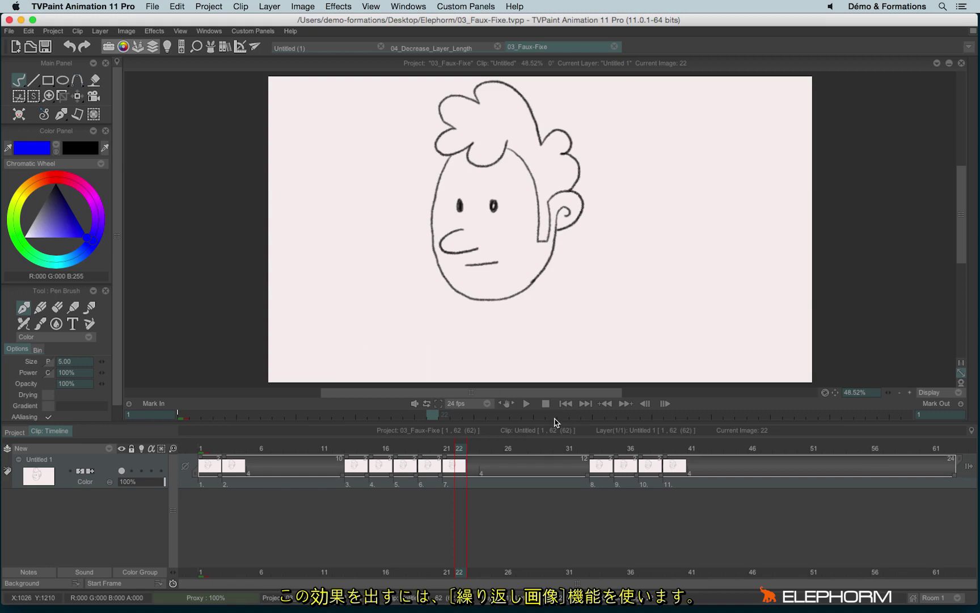
pyautogui.click(526, 403)
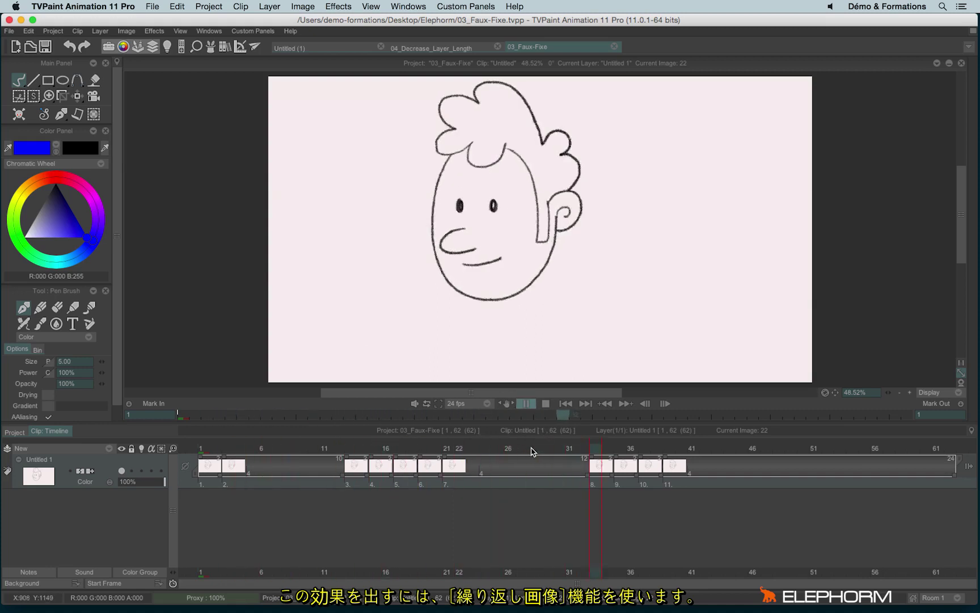
pyautogui.click(542, 405)
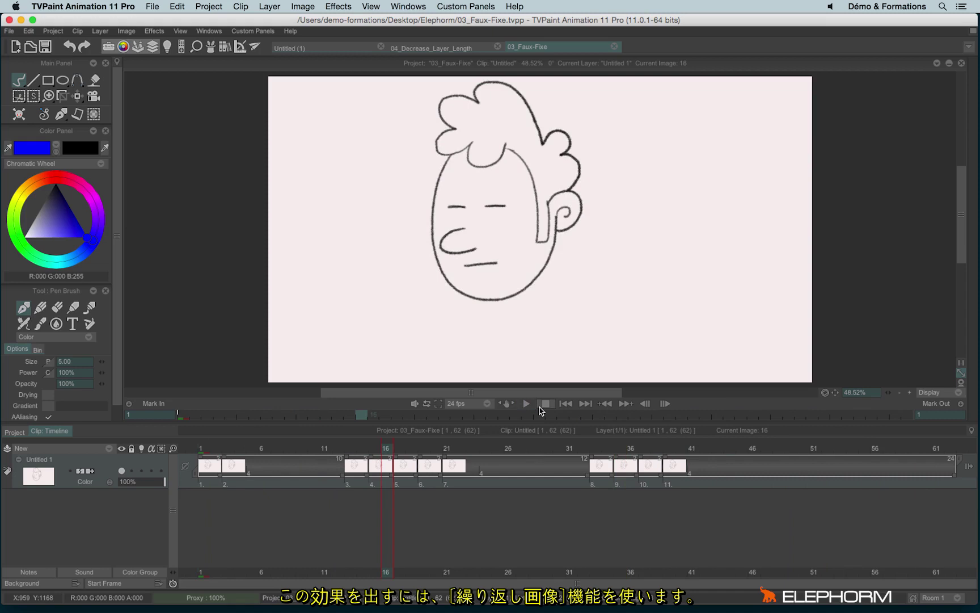
# In Untitled (1), pencil a blue face with eye and C-shaped nose on frame 1, onion-skinned onto frame 2.
pyautogui.click(317, 50)
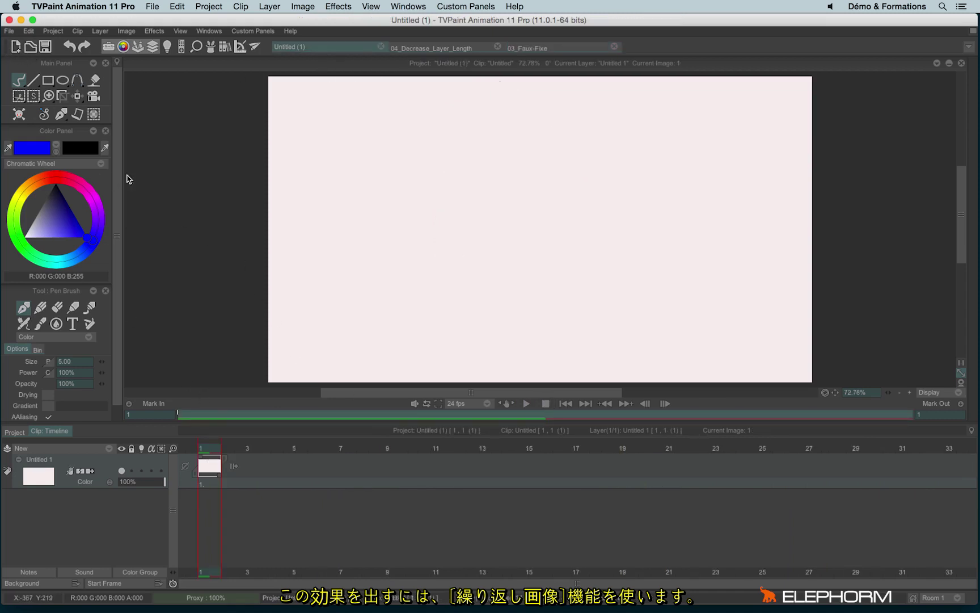
pyautogui.click(40, 308)
pyautogui.moveTo(487, 127)
pyautogui.mouseDown()
pyautogui.moveTo(419, 209)
pyautogui.moveTo(505, 309)
pyautogui.moveTo(592, 198)
pyautogui.moveTo(521, 123)
pyautogui.moveTo(487, 127)
pyautogui.mouseUp()
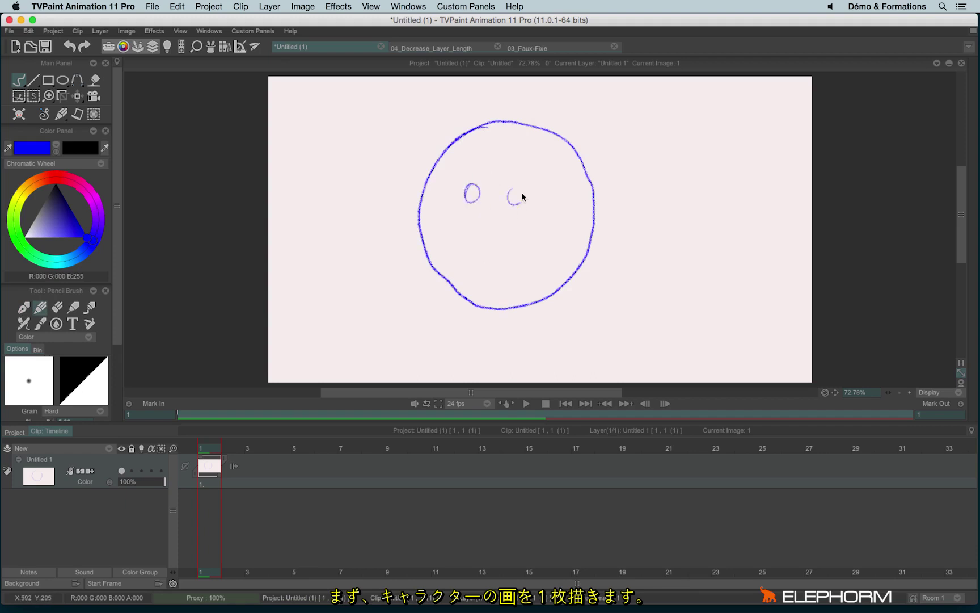
pyautogui.moveTo(523, 197); pyautogui.dragTo(516, 188)
pyautogui.moveTo(481, 219)
pyautogui.mouseDown()
pyautogui.moveTo(458, 234)
pyautogui.moveTo(506, 265)
pyautogui.mouseUp()
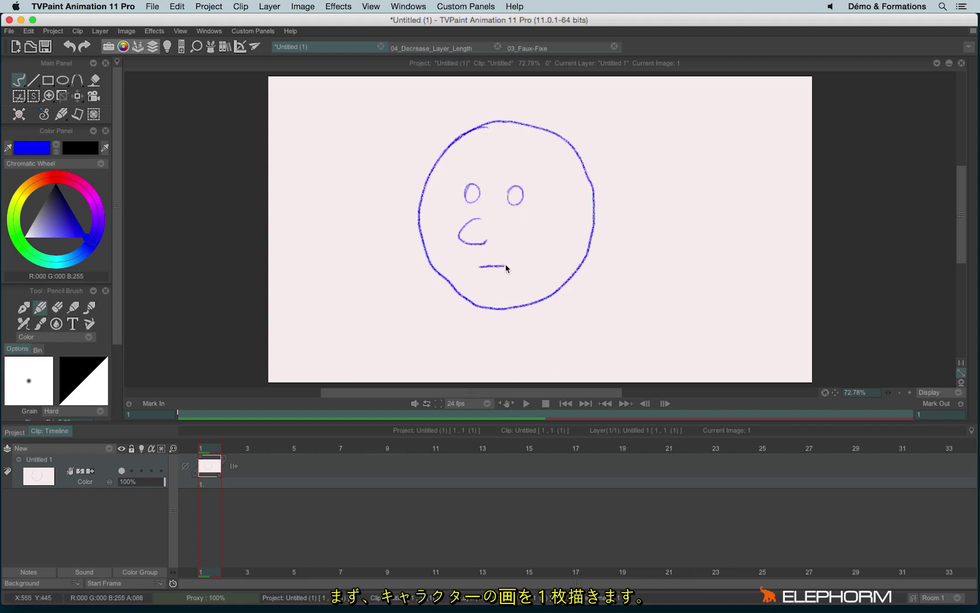
pyautogui.click(234, 466)
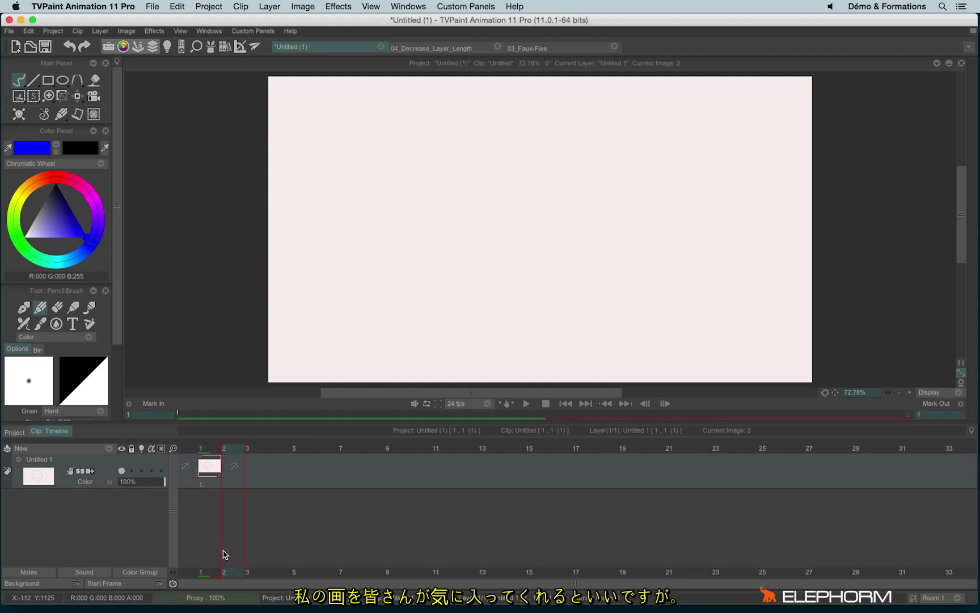
pyautogui.click(141, 471)
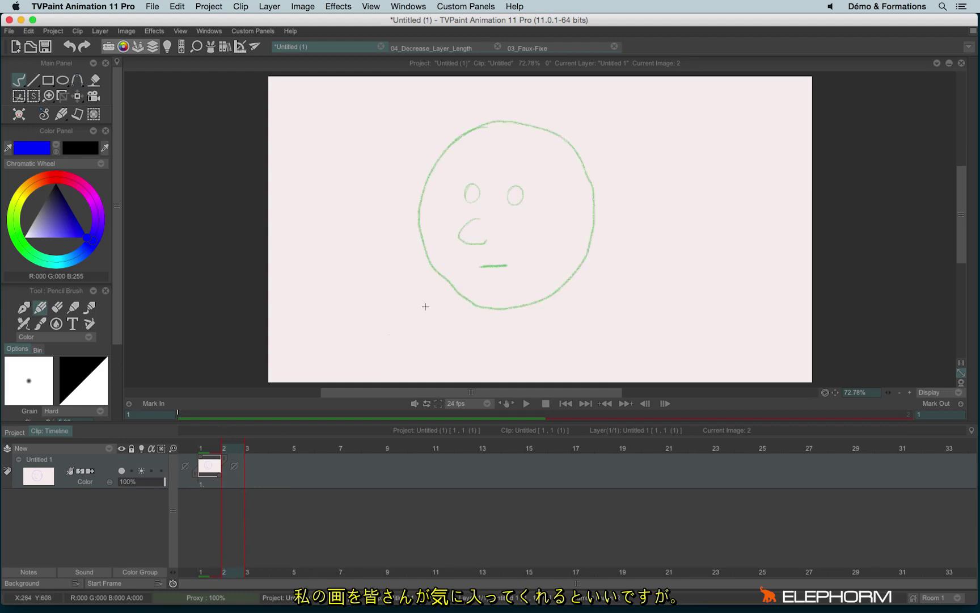
# On frame 2, trace the face outline, eye and nose over the onion skin, redoing the first stroke.
pyautogui.click(208, 450)
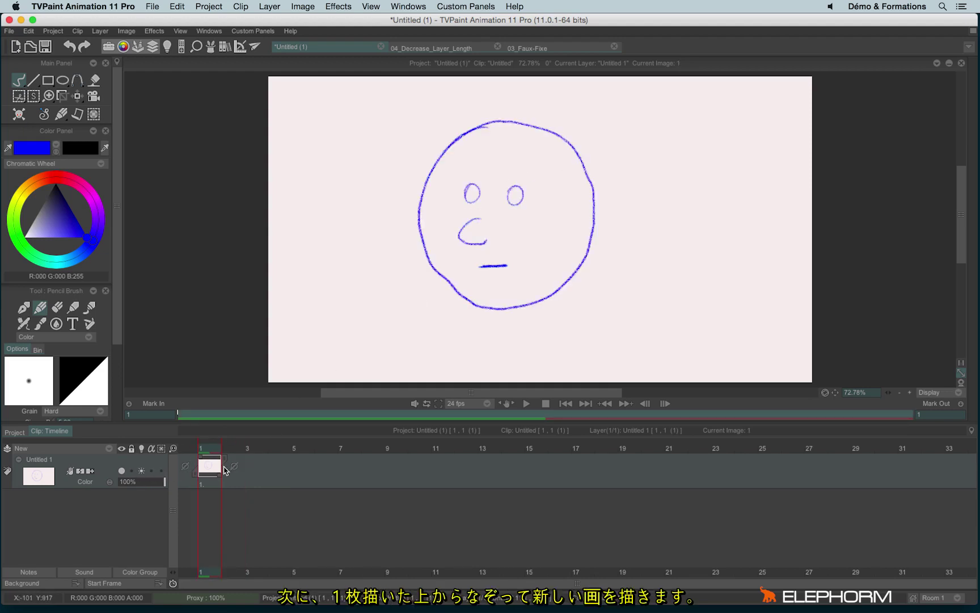
pyautogui.click(224, 449)
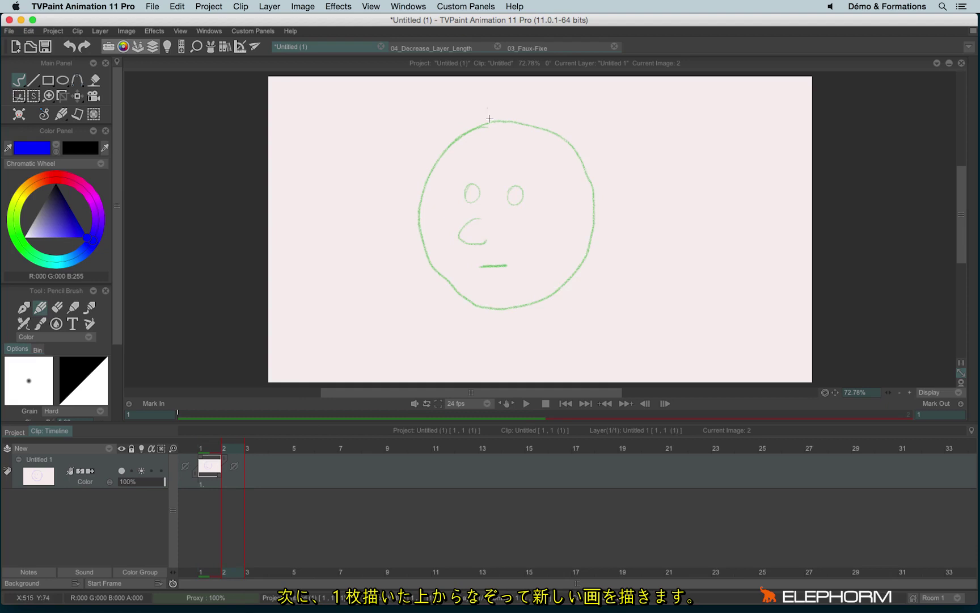
pyautogui.moveTo(497, 122)
pyautogui.mouseDown()
pyautogui.moveTo(459, 137)
pyautogui.moveTo(420, 196)
pyautogui.moveTo(418, 235)
pyautogui.moveTo(434, 262)
pyautogui.mouseUp()
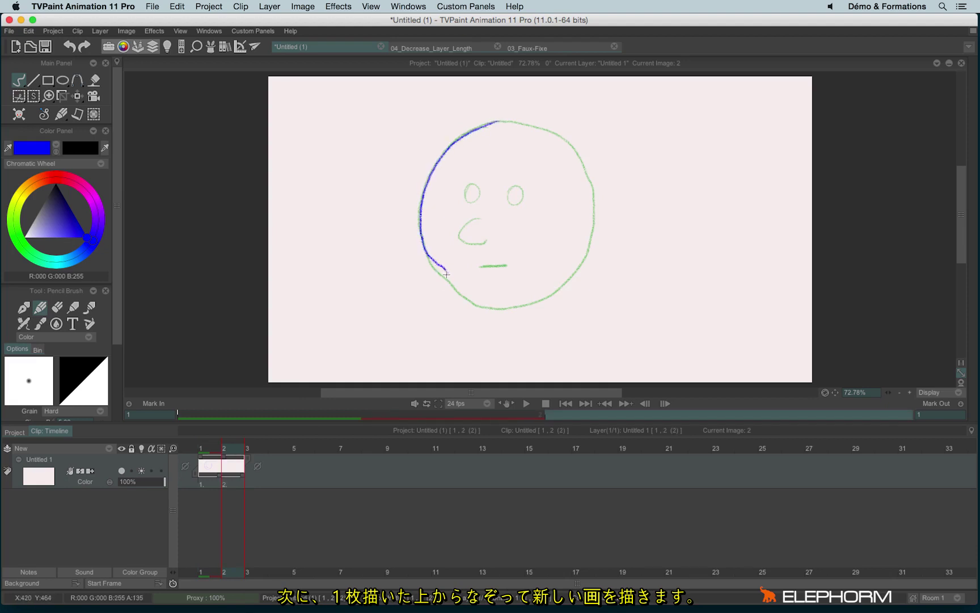
pyautogui.hotkey('ctrl', 'z')
pyautogui.moveTo(496, 122)
pyautogui.mouseDown()
pyautogui.moveTo(460, 143)
pyautogui.moveTo(426, 187)
pyautogui.moveTo(424, 242)
pyautogui.moveTo(447, 285)
pyautogui.moveTo(482, 308)
pyautogui.moveTo(508, 311)
pyautogui.moveTo(566, 287)
pyautogui.moveTo(593, 238)
pyautogui.moveTo(587, 166)
pyautogui.moveTo(572, 146)
pyautogui.moveTo(512, 120)
pyautogui.moveTo(459, 141)
pyautogui.mouseUp()
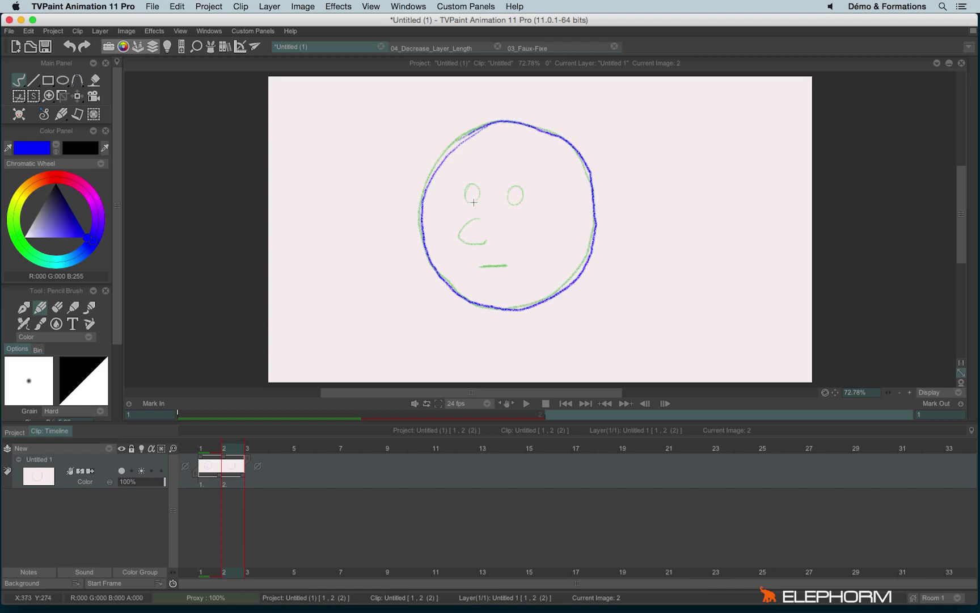
pyautogui.moveTo(462, 192); pyautogui.dragTo(515, 188)
pyautogui.moveTo(480, 219)
pyautogui.mouseDown()
pyautogui.moveTo(459, 240)
pyautogui.moveTo(483, 243)
pyautogui.moveTo(511, 265)
pyautogui.mouseUp()
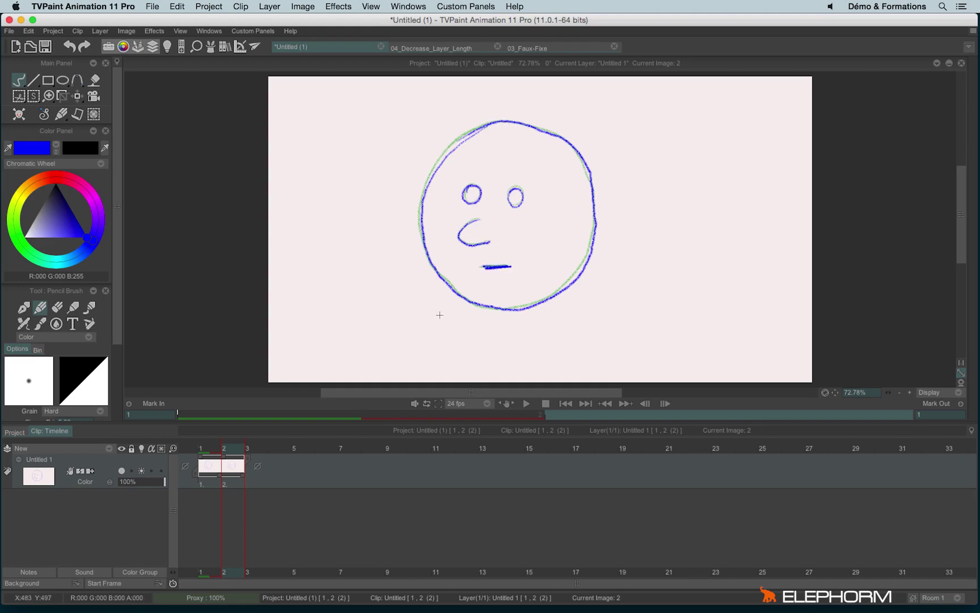
# Trace the circle outline, eyes and nose on frame 3, then turn off the light table.
pyautogui.press('Right')
pyautogui.moveTo(481, 132)
pyautogui.mouseDown()
pyautogui.moveTo(493, 122)
pyautogui.moveTo(442, 156)
pyautogui.moveTo(425, 190)
pyautogui.mouseUp()
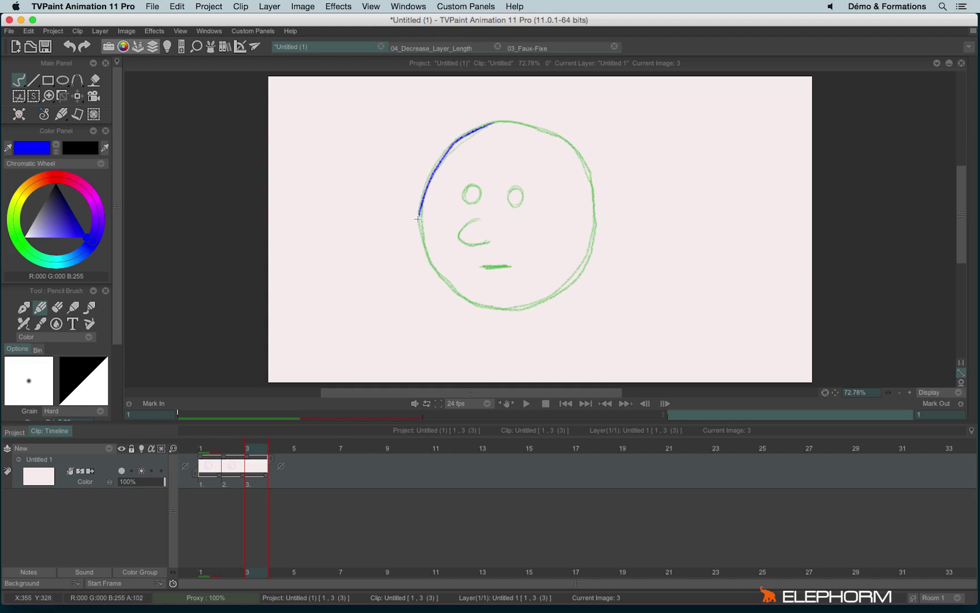
pyautogui.moveTo(423, 244)
pyautogui.mouseDown()
pyautogui.moveTo(462, 298)
pyautogui.moveTo(511, 310)
pyautogui.moveTo(567, 284)
pyautogui.moveTo(593, 203)
pyautogui.mouseUp()
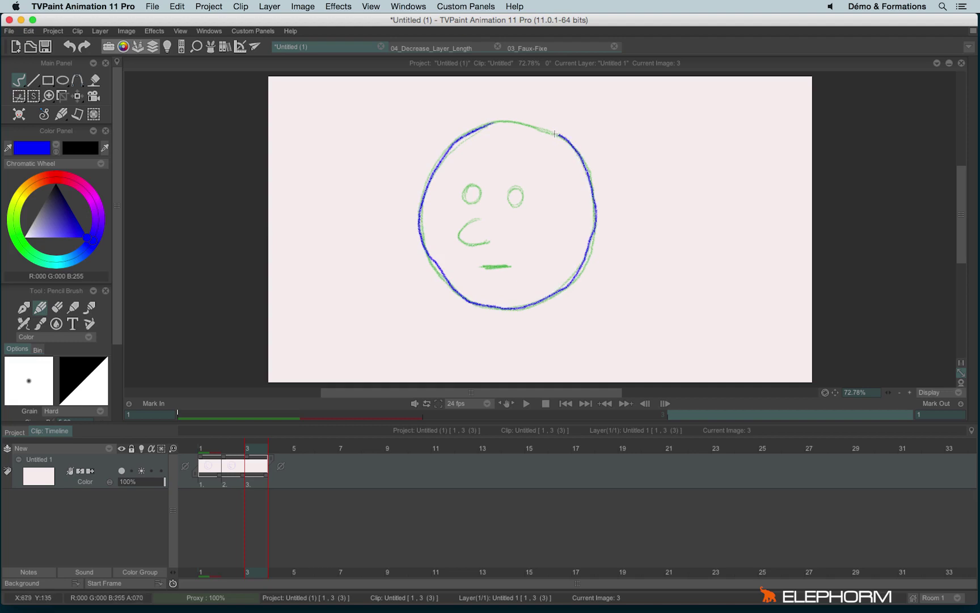
pyautogui.moveTo(554, 133)
pyautogui.mouseDown()
pyautogui.moveTo(522, 122)
pyautogui.moveTo(471, 127)
pyautogui.mouseUp()
pyautogui.moveTo(464, 190)
pyautogui.mouseDown()
pyautogui.moveTo(517, 207)
pyautogui.moveTo(514, 188)
pyautogui.mouseUp()
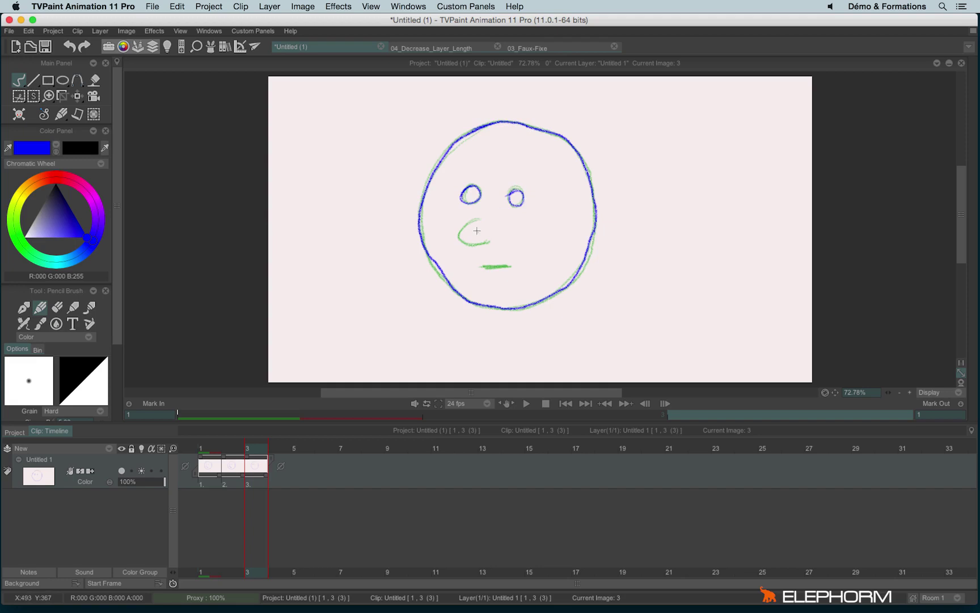
pyautogui.moveTo(474, 222)
pyautogui.mouseDown()
pyautogui.moveTo(464, 244)
pyautogui.moveTo(484, 243)
pyautogui.moveTo(484, 267)
pyautogui.moveTo(511, 264)
pyautogui.mouseUp()
pyautogui.click(142, 470)
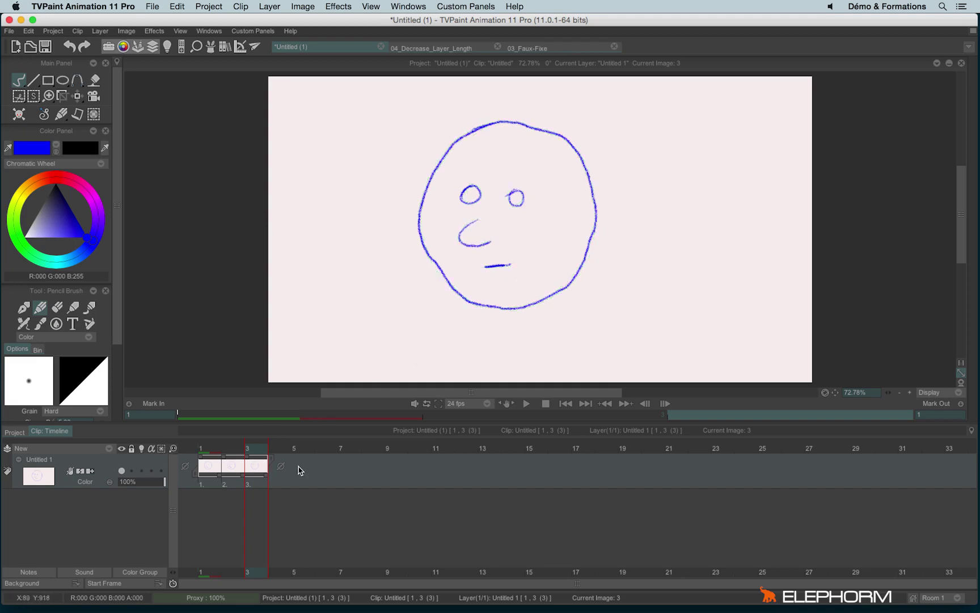
pyautogui.click(273, 458)
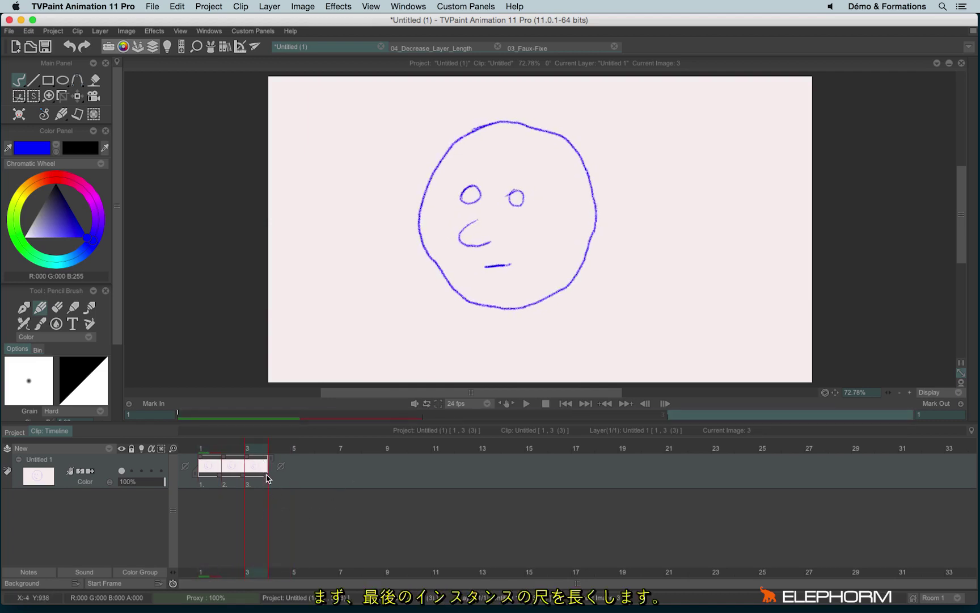
# Drag the third drawing's exposure out to frame 28 and move the playhead to image 9.
pyautogui.moveTo(266, 479); pyautogui.dragTo(856, 489)
pyautogui.moveTo(269, 452)
pyautogui.mouseDown()
pyautogui.moveTo(845, 451)
pyautogui.moveTo(304, 463)
pyautogui.mouseUp()
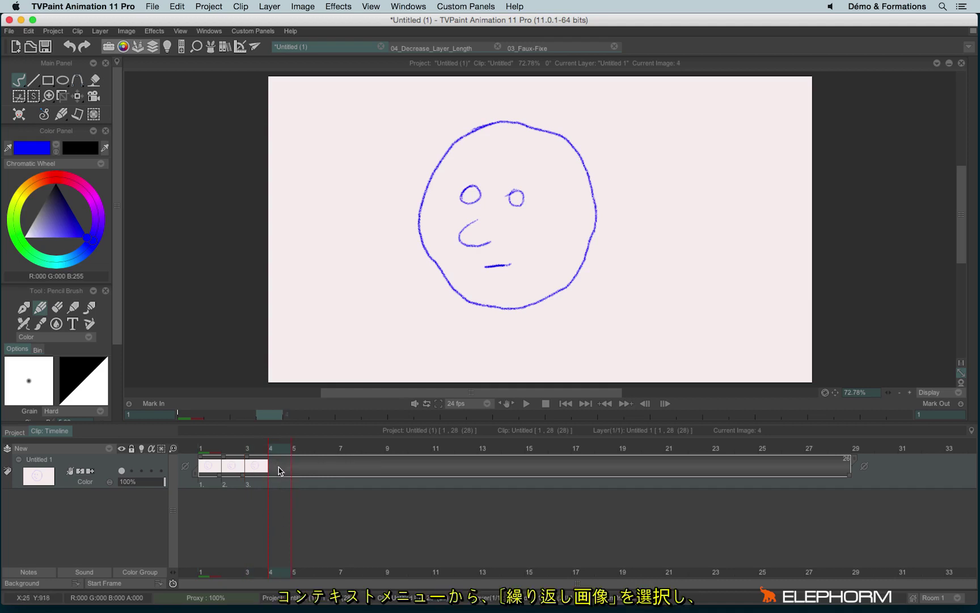
# Set the stretched instance's Repeat Images value to 3, then scrub and play the looping face.
pyautogui.rightClick(279, 471)
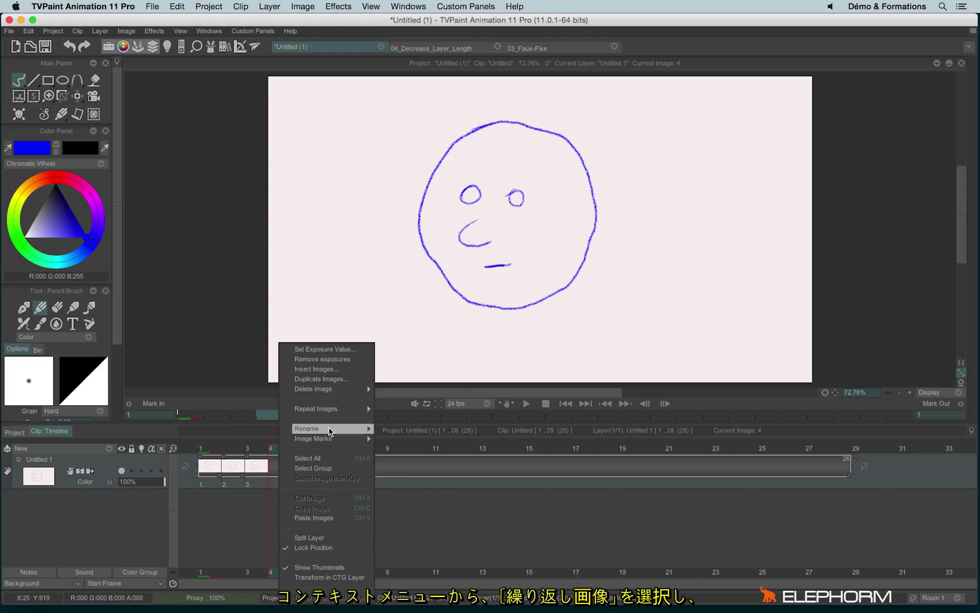
pyautogui.moveTo(333, 409)
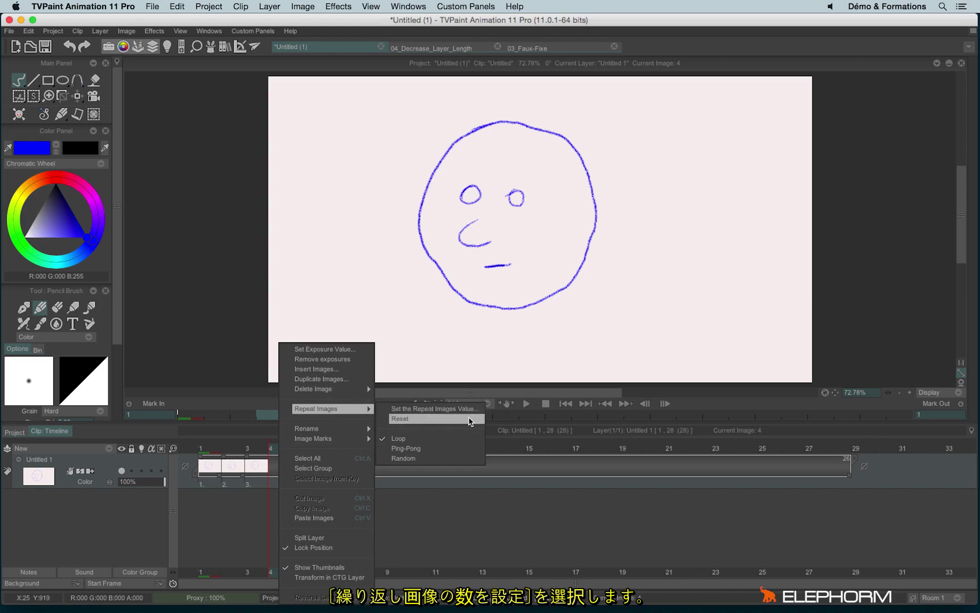
pyautogui.click(469, 409)
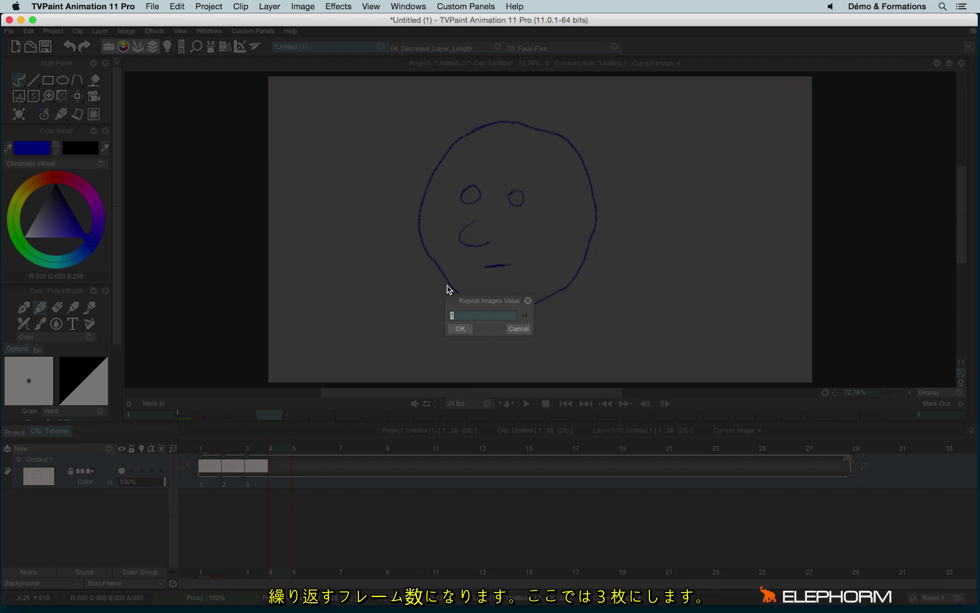
pyautogui.click(460, 328)
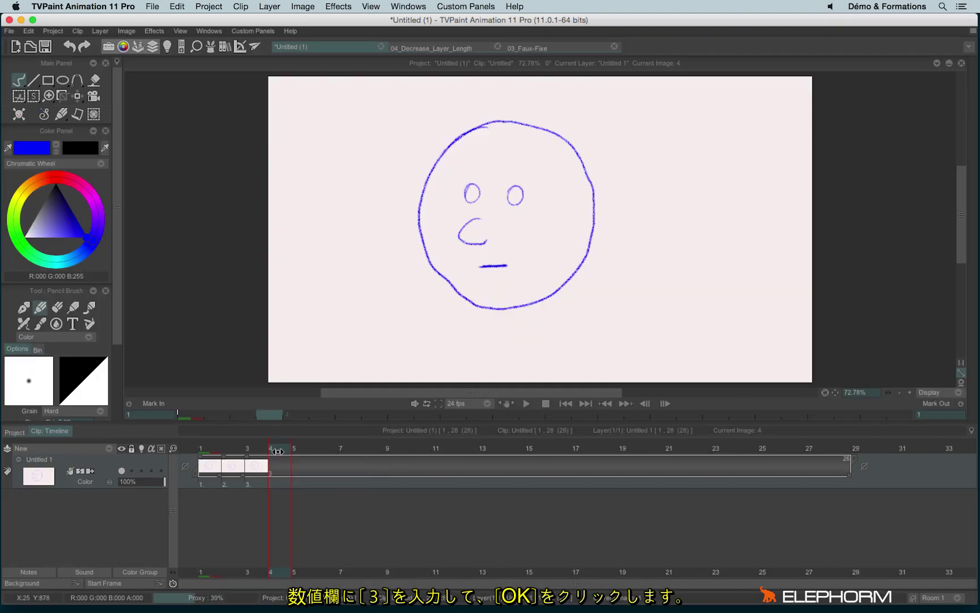
pyautogui.moveTo(278, 451); pyautogui.dragTo(806, 448)
pyautogui.click(522, 404)
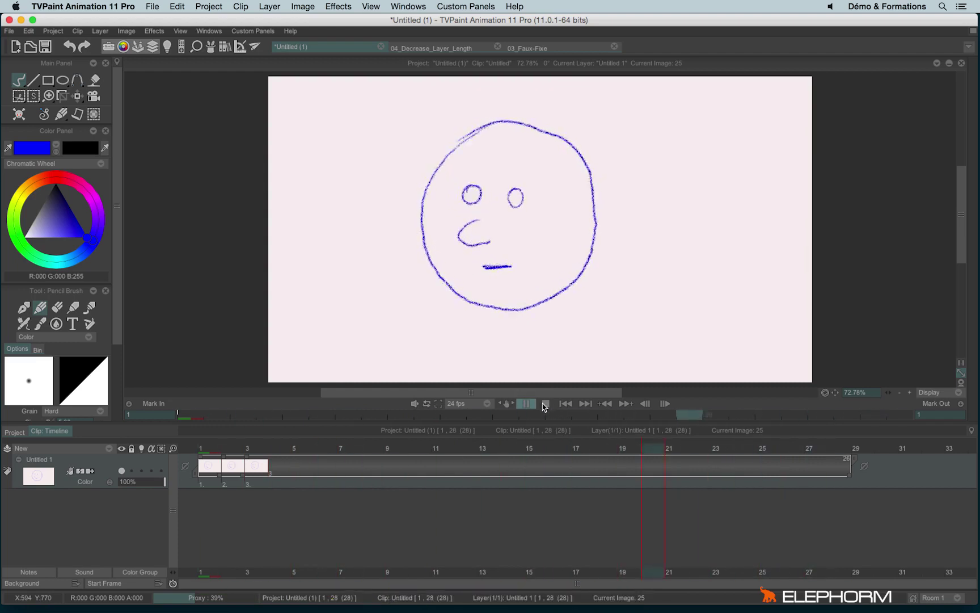
# Stop playback, extend the first drawing's exposure, and step the playhead back from frame 8 to 5.
pyautogui.click(546, 404)
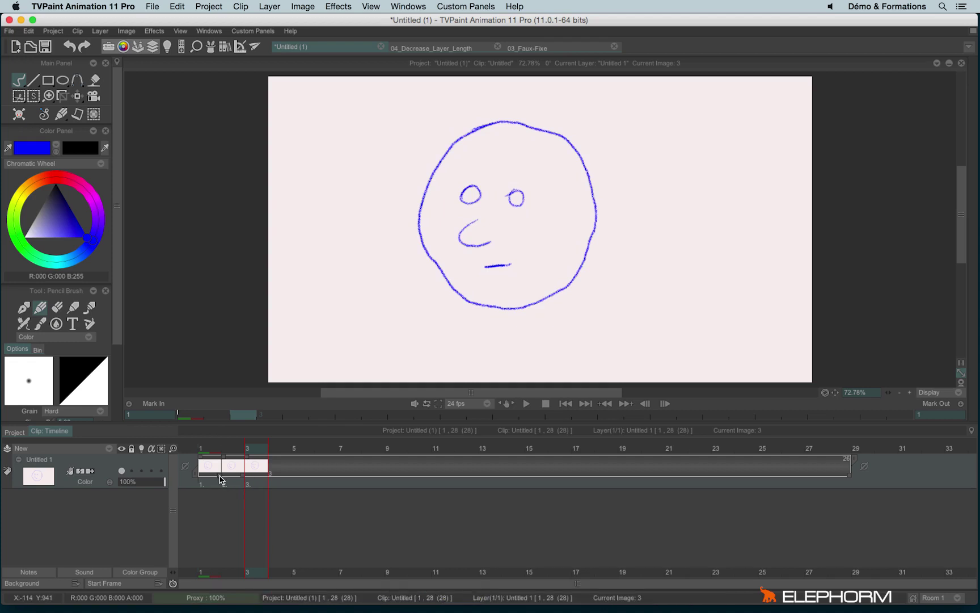
pyautogui.moveTo(220, 479); pyautogui.dragTo(335, 478)
pyautogui.click(365, 455)
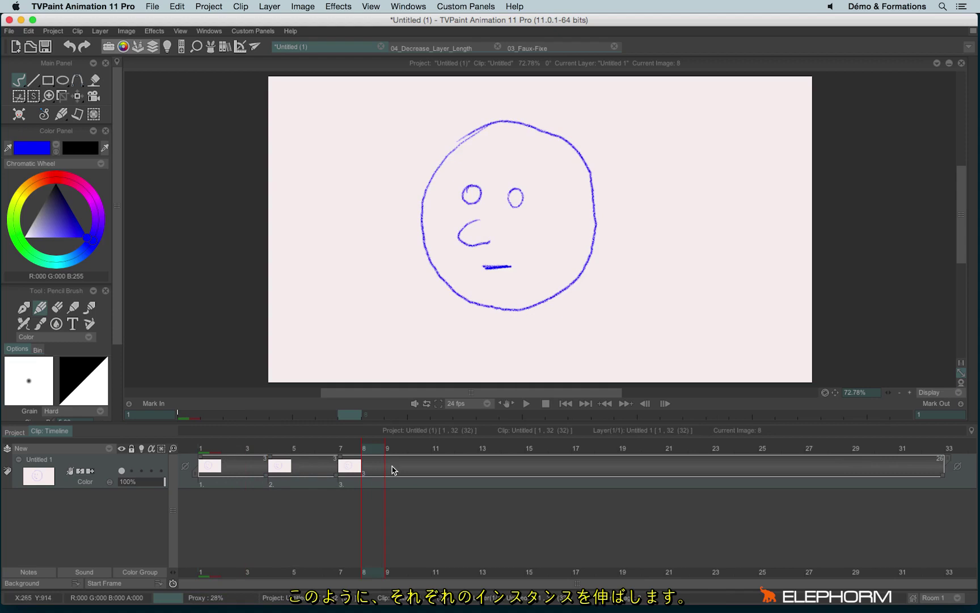
pyautogui.click(339, 463)
pyautogui.click(315, 466)
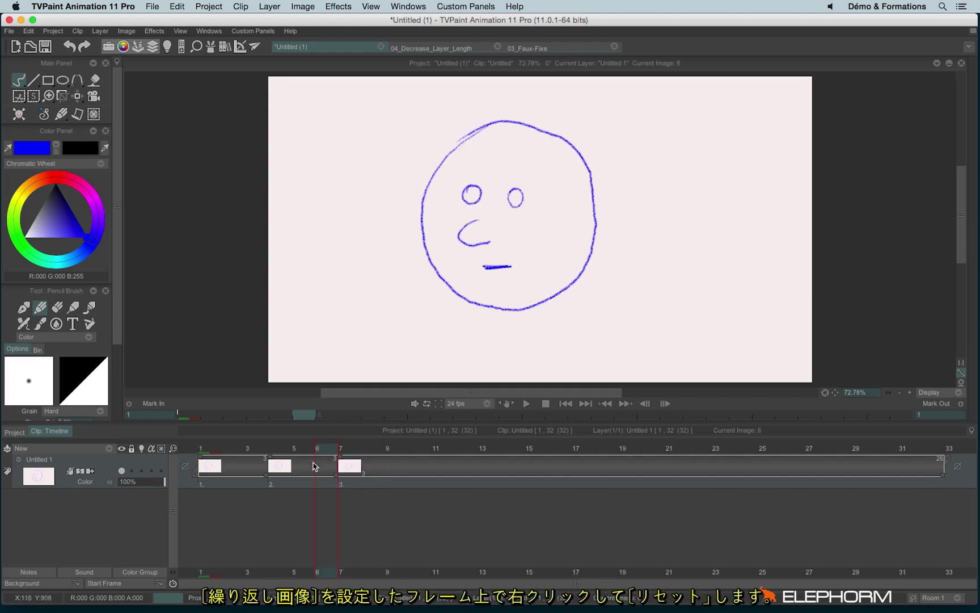
pyautogui.click(301, 457)
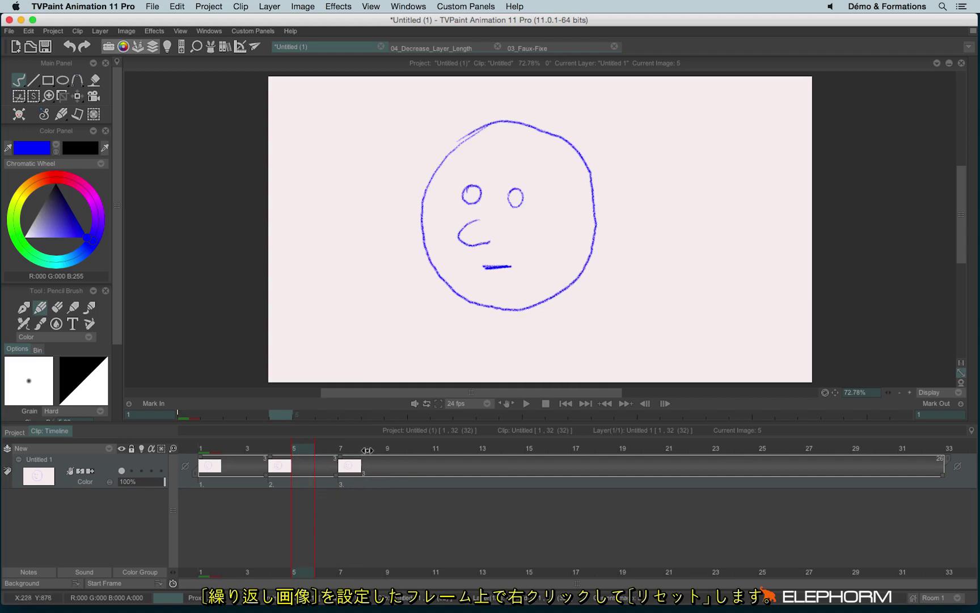
# Reset the Repeat Images setting on the frame 8 instance.
pyautogui.click(379, 475)
pyautogui.rightClick(371, 471)
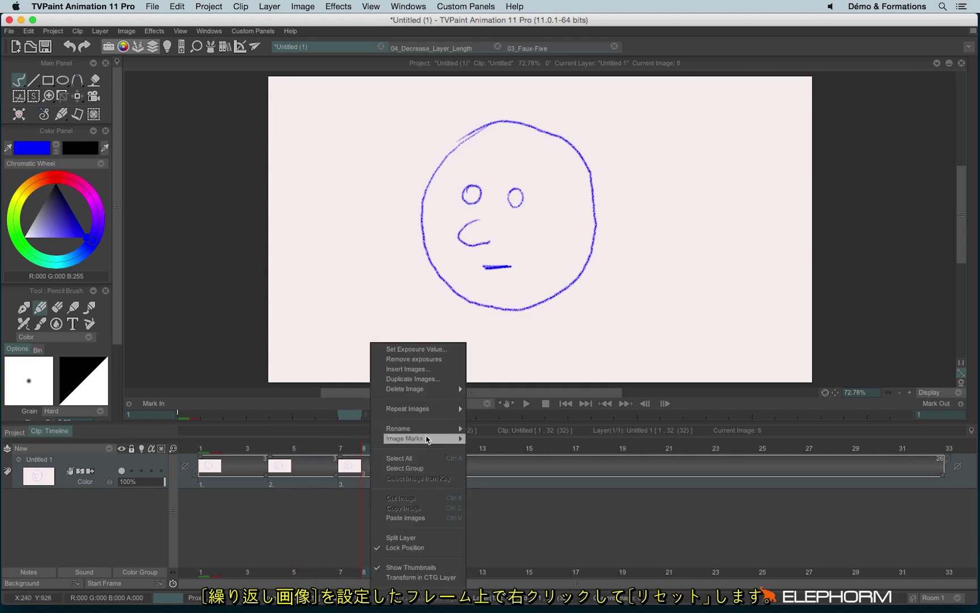
pyautogui.moveTo(421, 411)
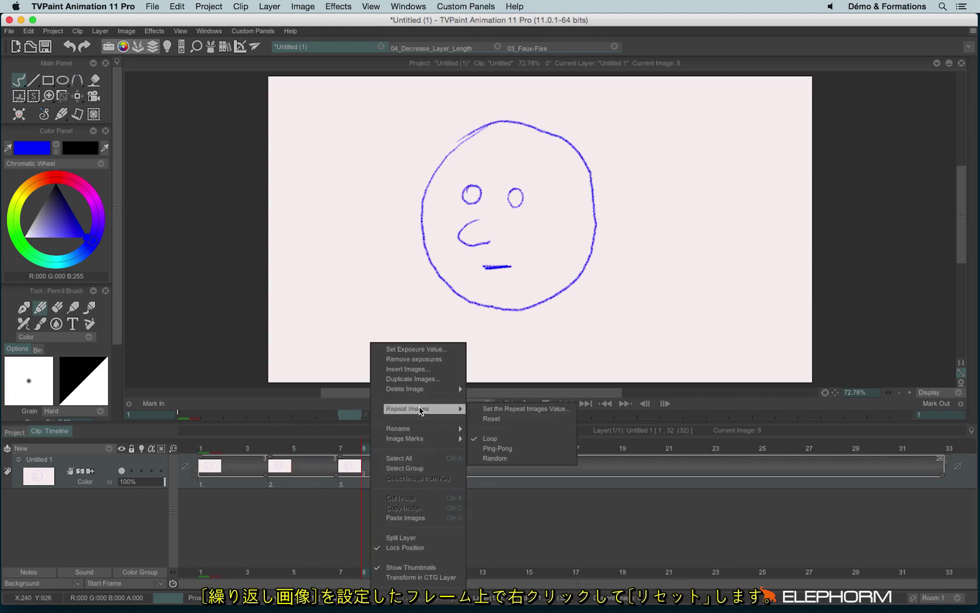
pyautogui.click(500, 419)
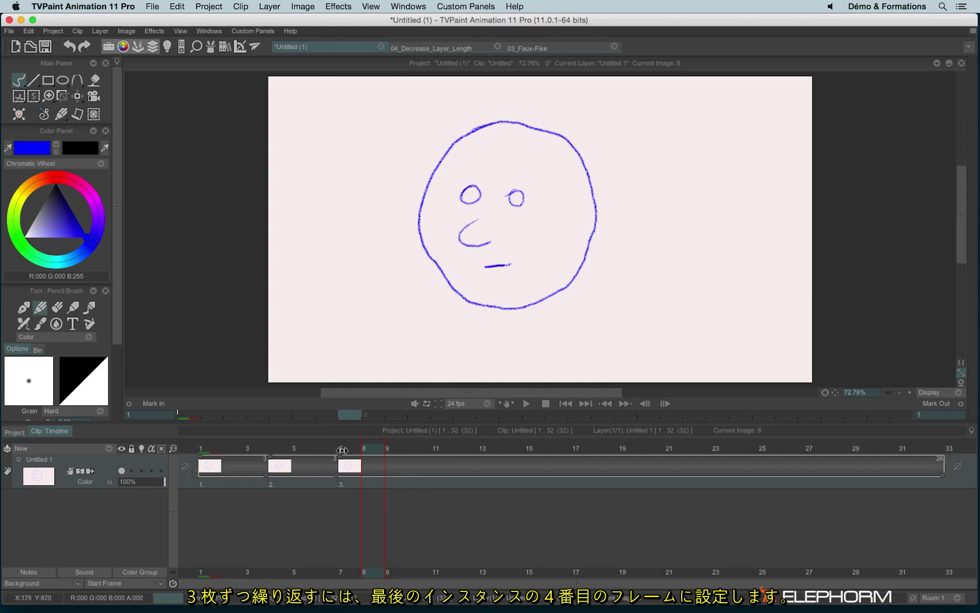
# Set a Repeat Images value of 9 at frame 10, then play and stop the animation.
pyautogui.click(413, 448)
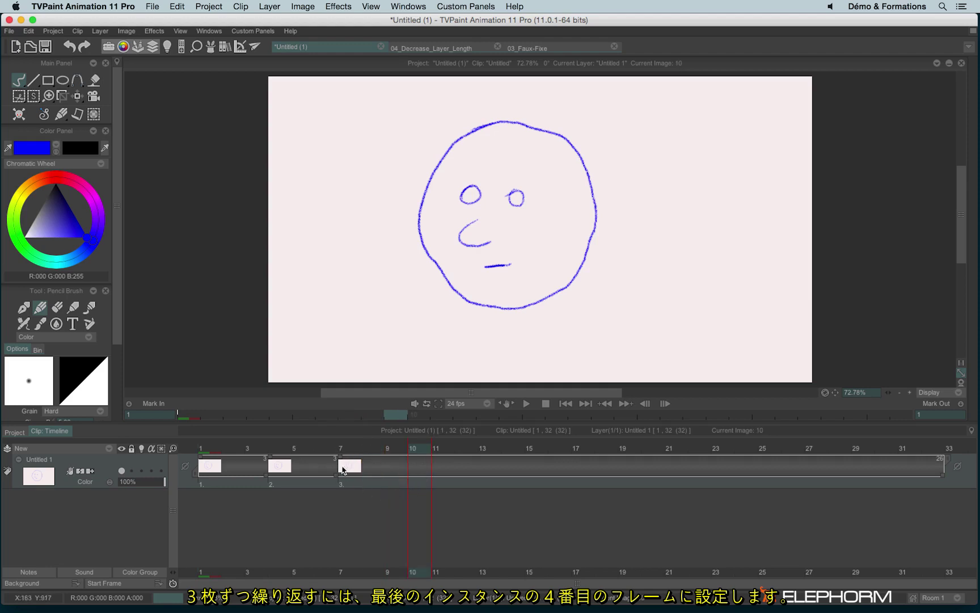
pyautogui.click(349, 465)
pyautogui.moveTo(372, 449); pyautogui.dragTo(404, 448)
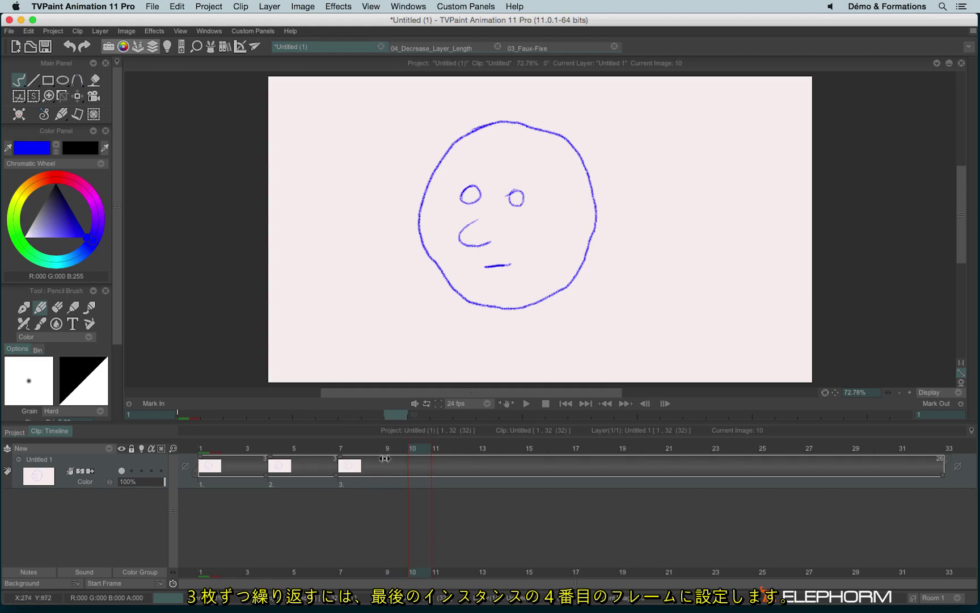
pyautogui.rightClick(417, 471)
pyautogui.moveTo(472, 409)
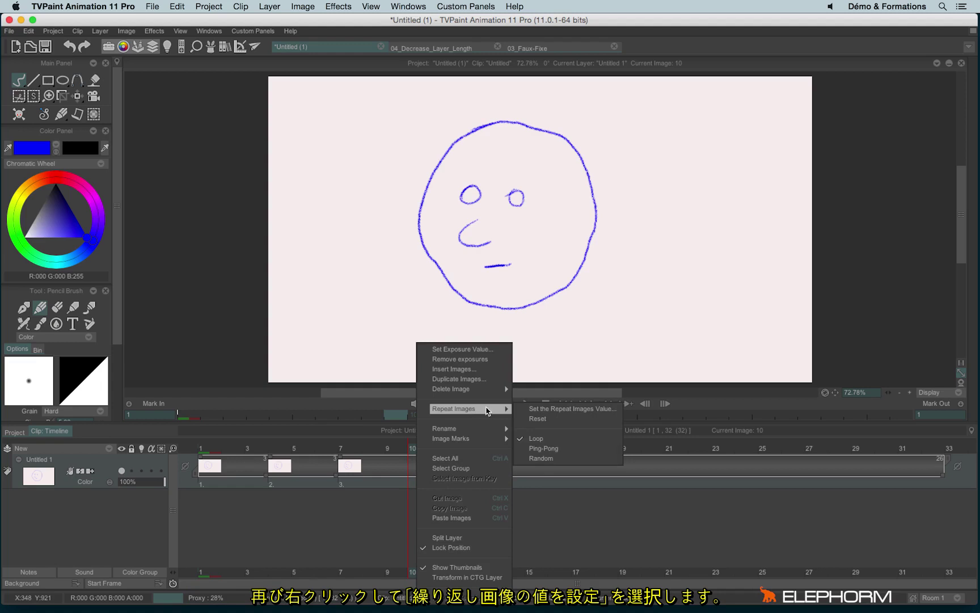
pyautogui.click(609, 410)
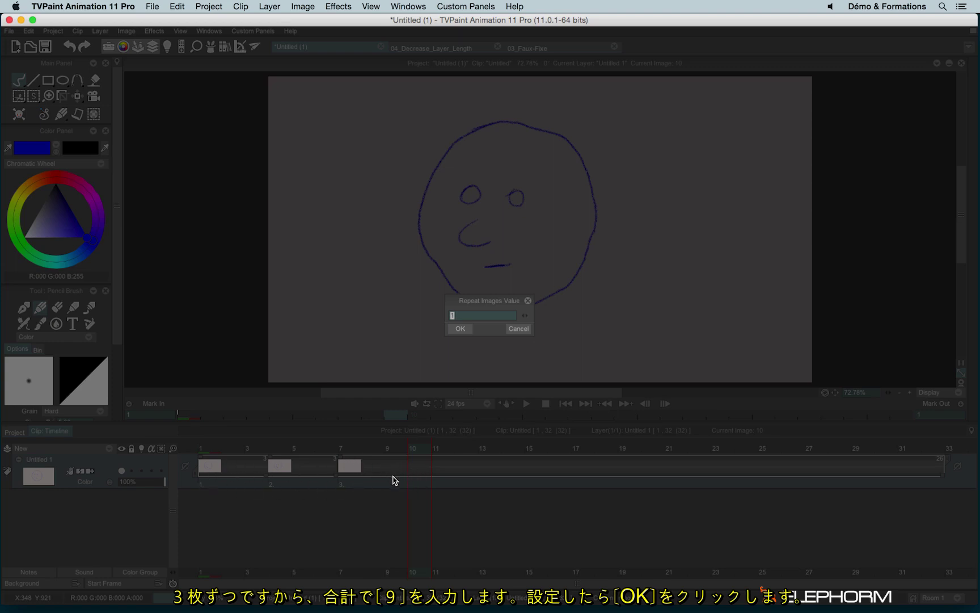
pyautogui.click(471, 330)
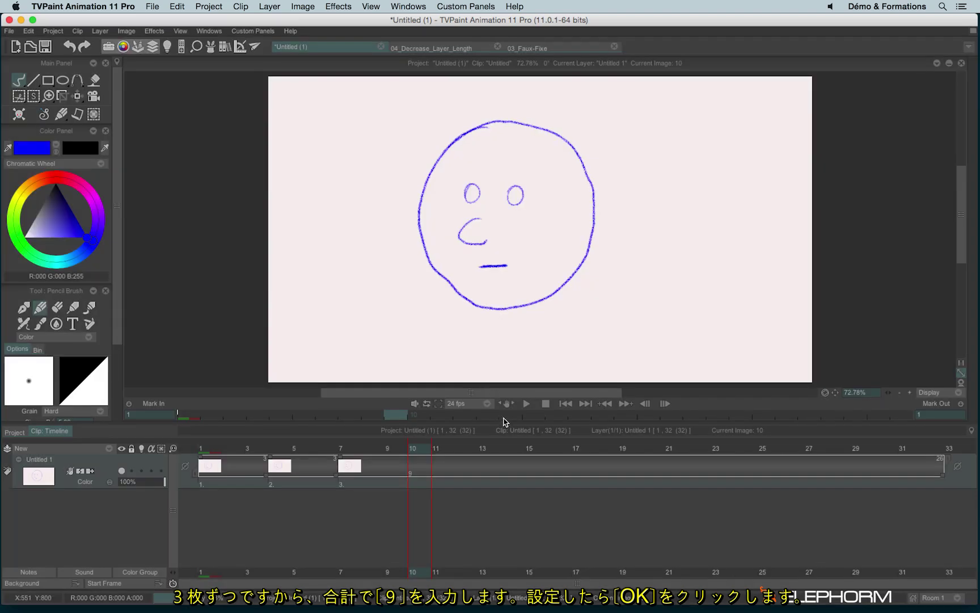
pyautogui.click(529, 404)
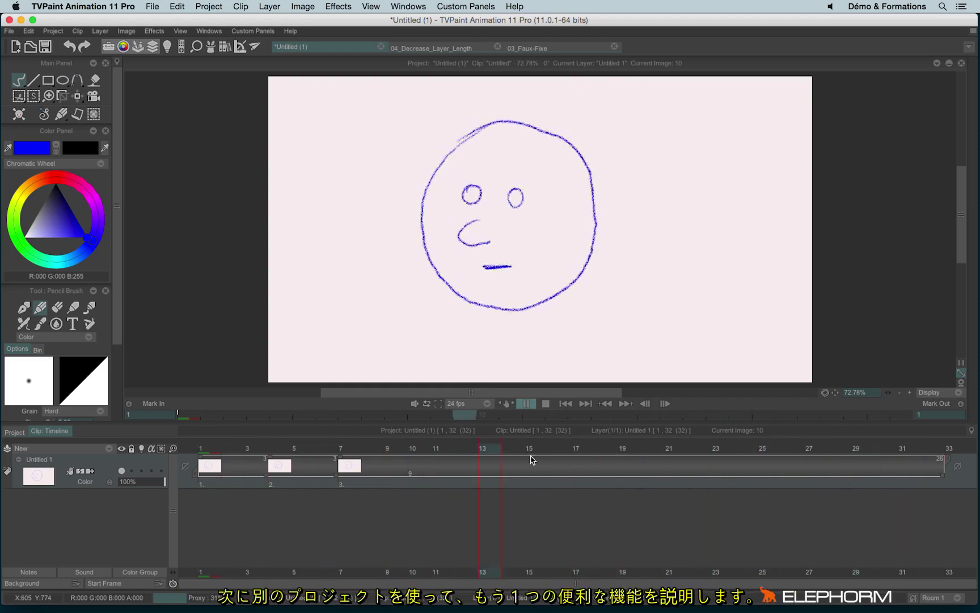
pyautogui.click(546, 405)
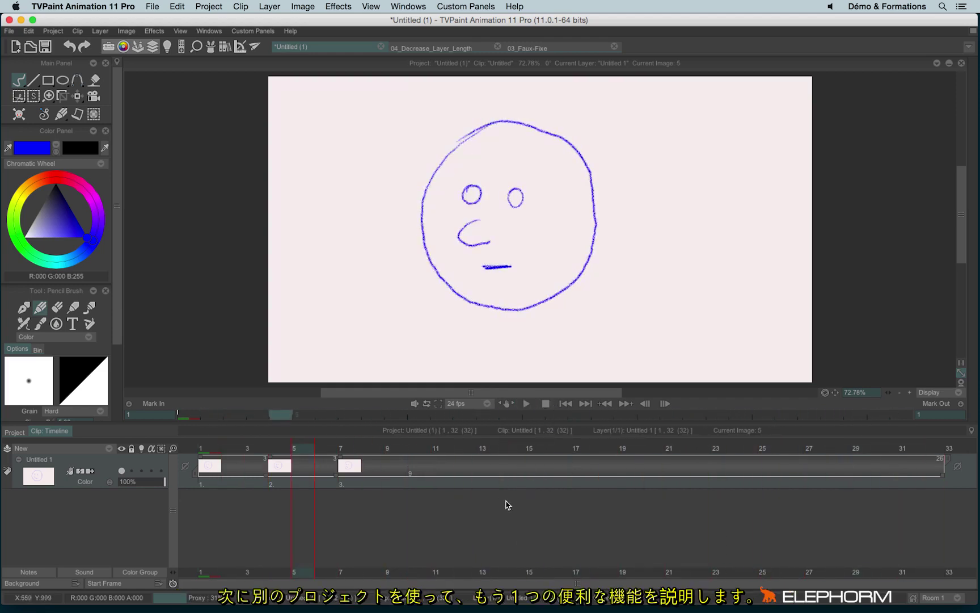
# In 04_Decrease_Layer_Length, play the walking character animation and stop at frame 14.
pyautogui.click(417, 51)
pyautogui.click(526, 403)
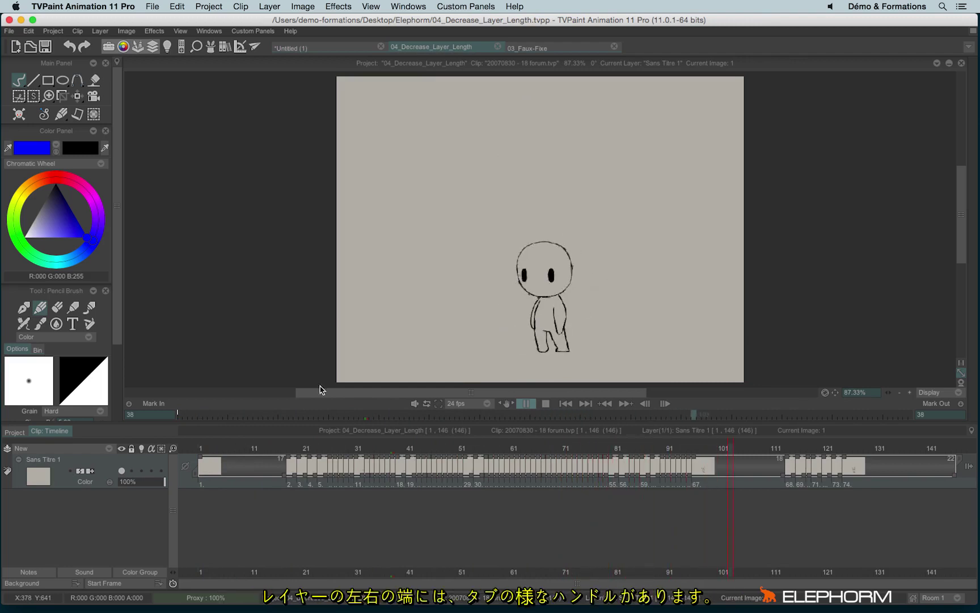
pyautogui.click(546, 404)
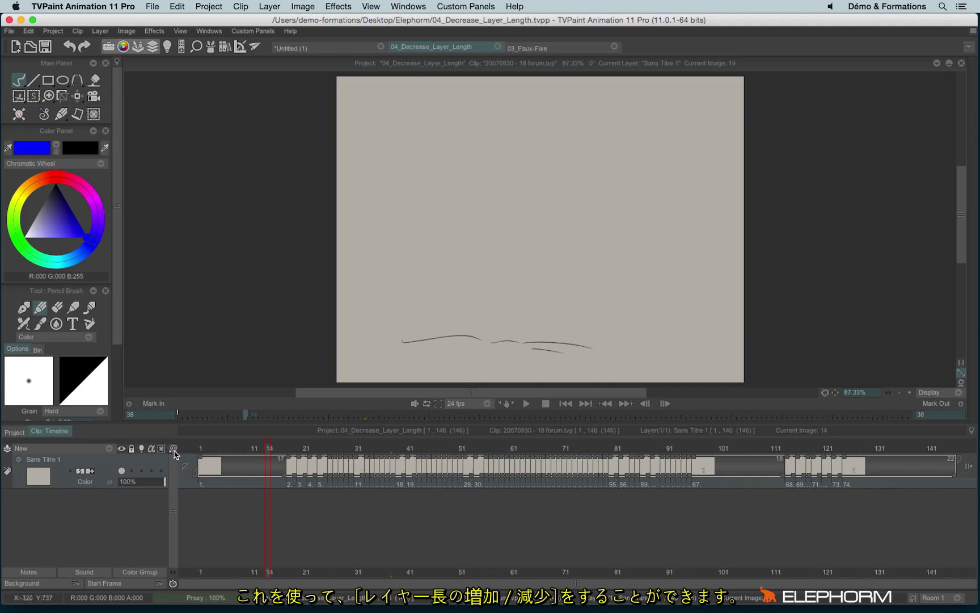
# Extend the layer to 200 frames with Add Empty Instances, then undo back to 146.
pyautogui.moveTo(174, 449); pyautogui.dragTo(166, 449)
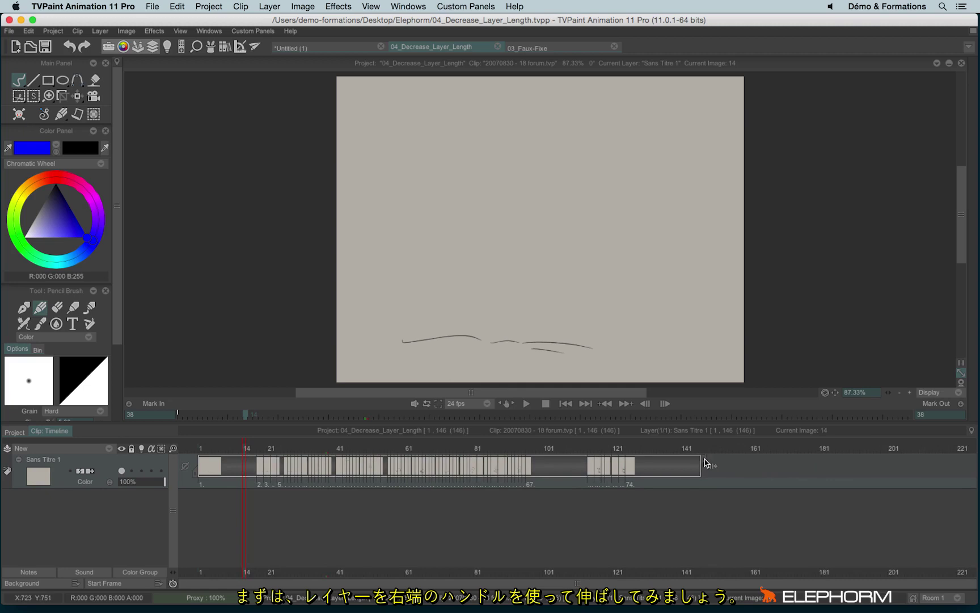
pyautogui.moveTo(705, 462); pyautogui.dragTo(888, 466)
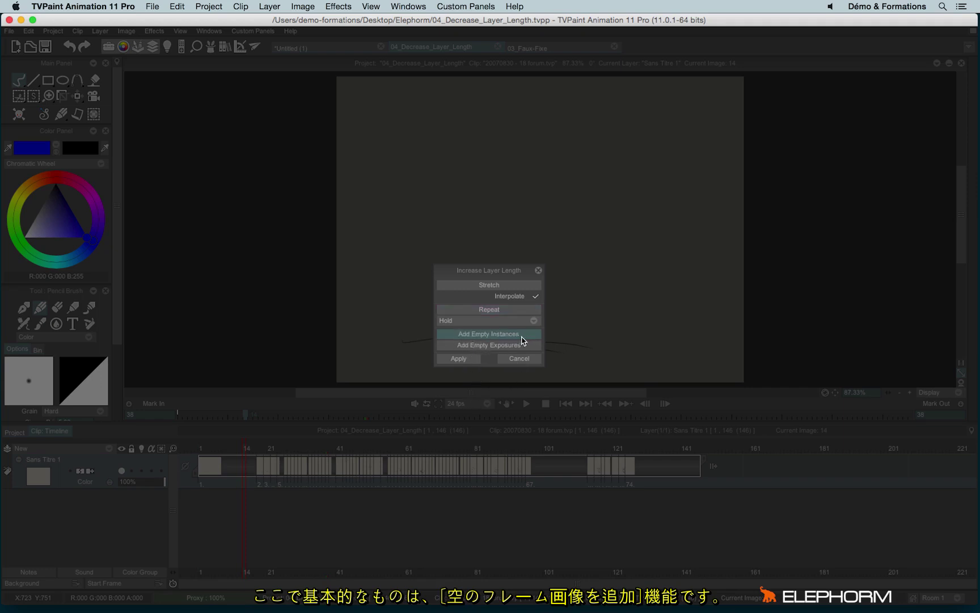
pyautogui.click(461, 362)
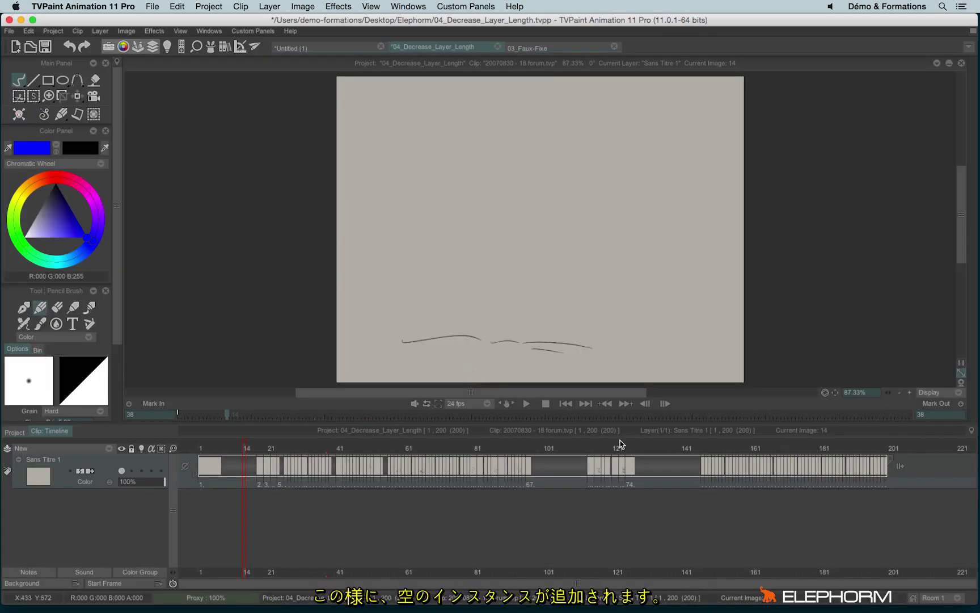
pyautogui.scroll(5, 740, 478)
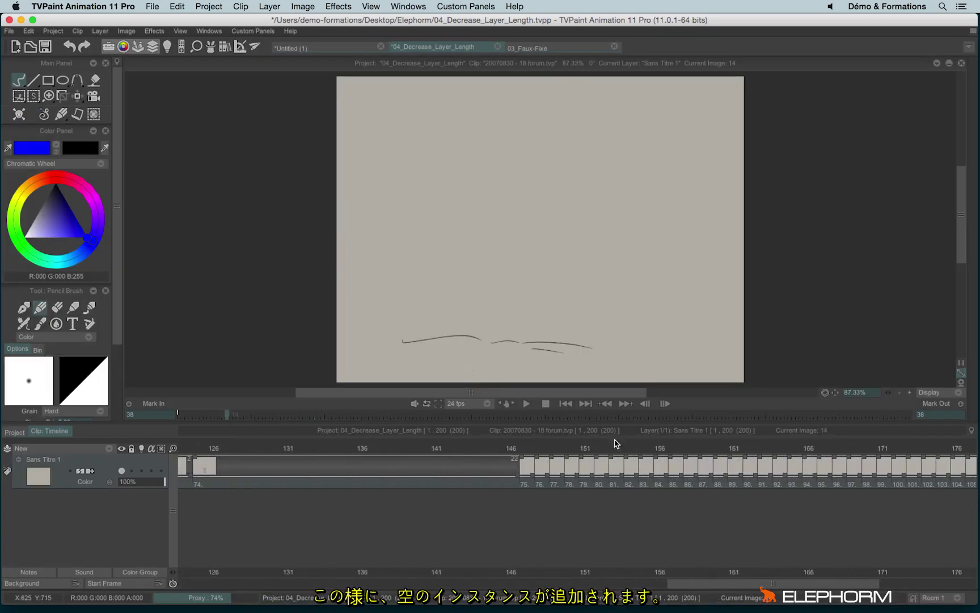
pyautogui.scroll(-5, 759, 485)
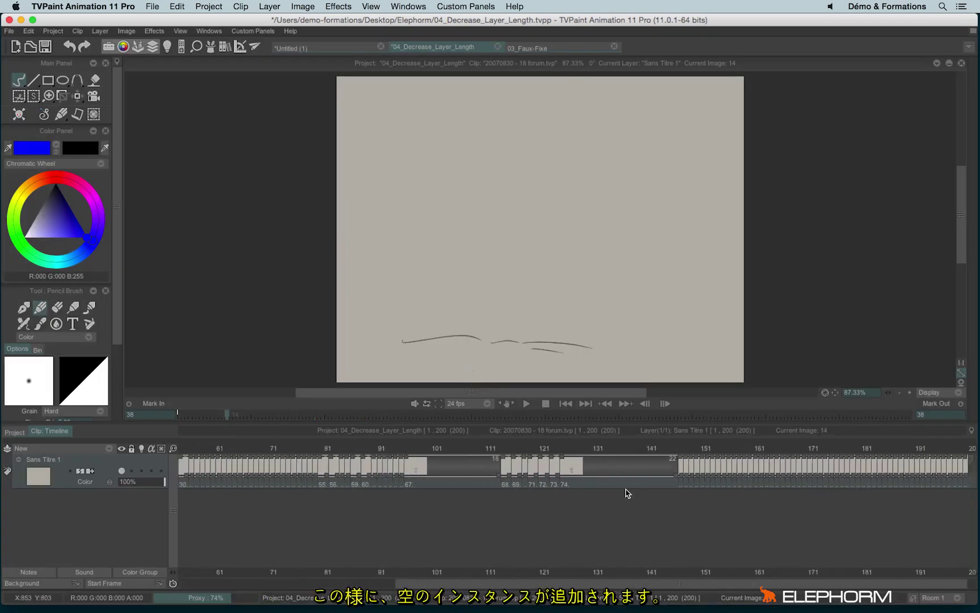
pyautogui.scroll(1, 789, 461)
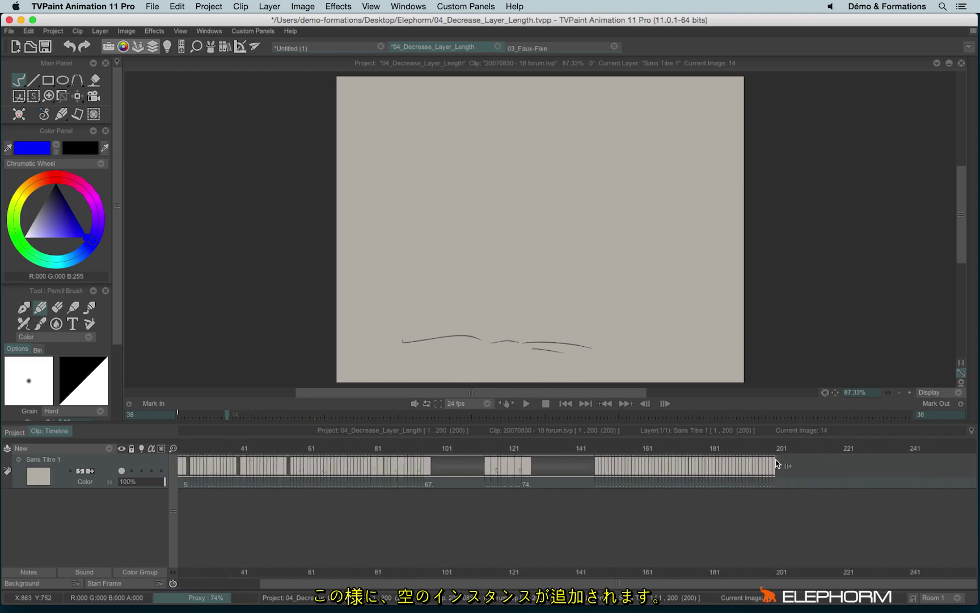
pyautogui.press('super+z')
# Try extending the layer with empty exposures and to 213 frames, undoing each back to 146.
pyautogui.moveTo(598, 461); pyautogui.dragTo(792, 465)
pyautogui.click(478, 347)
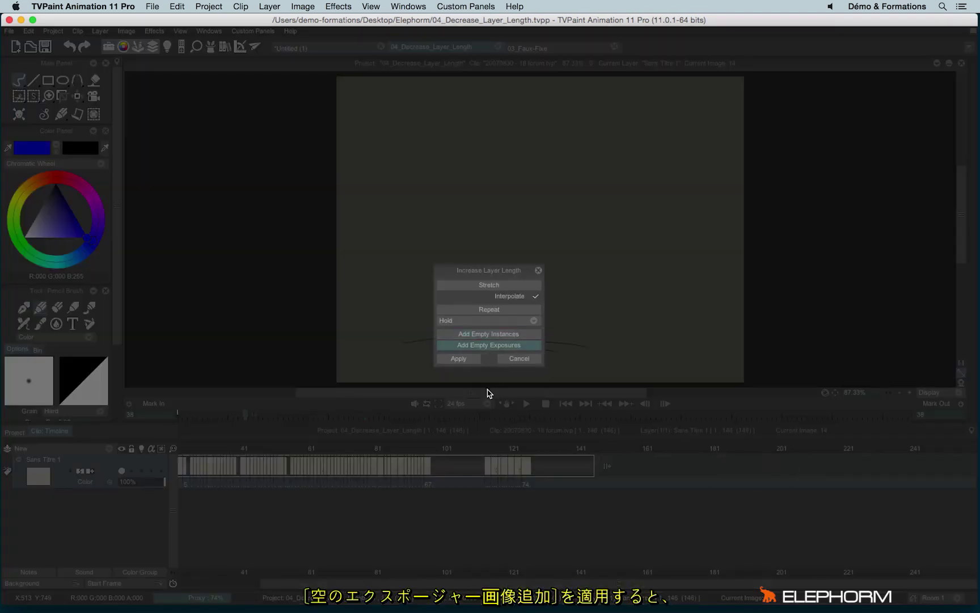
pyautogui.click(464, 359)
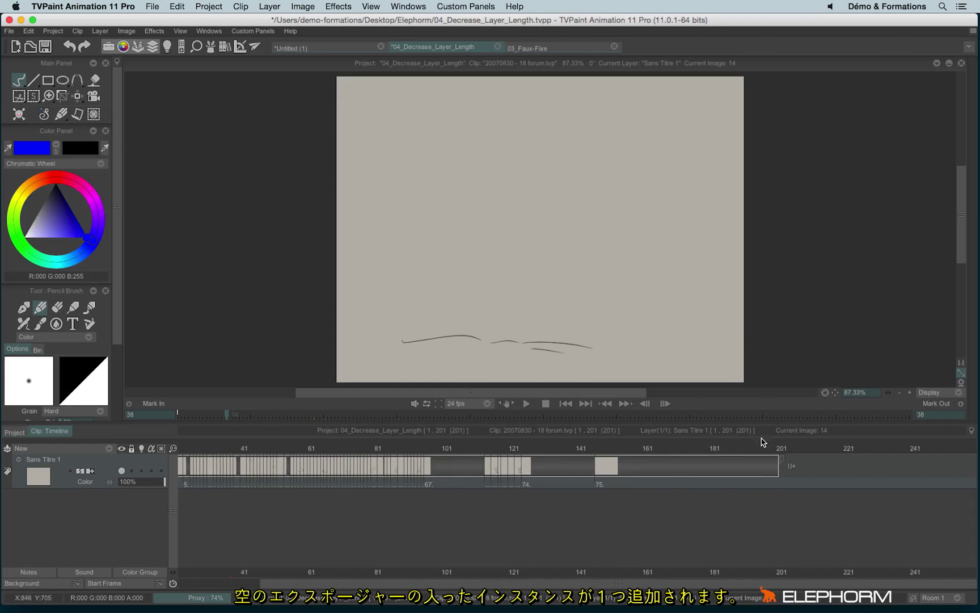
pyautogui.press('super+z')
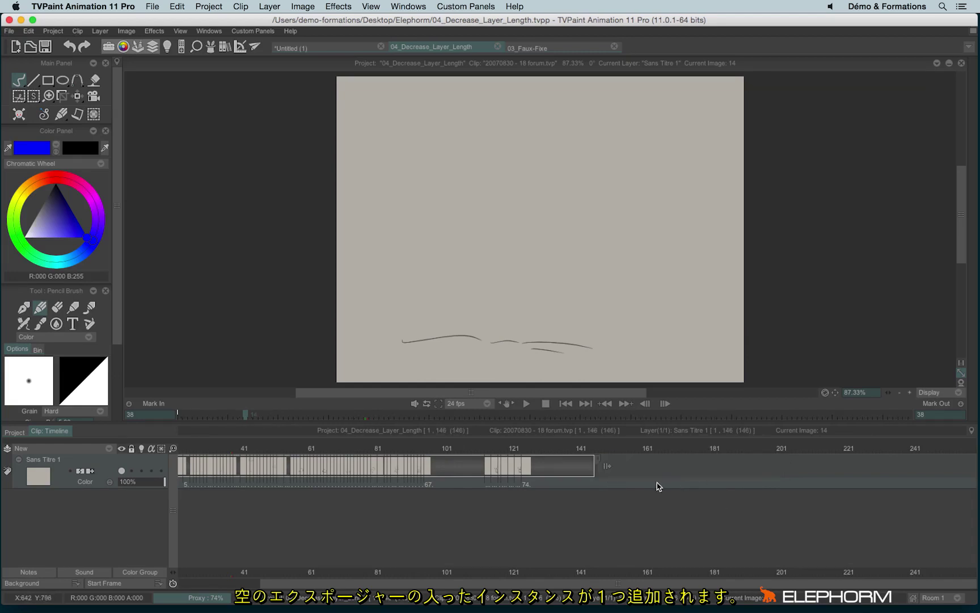
pyautogui.moveTo(600, 461); pyautogui.dragTo(827, 466)
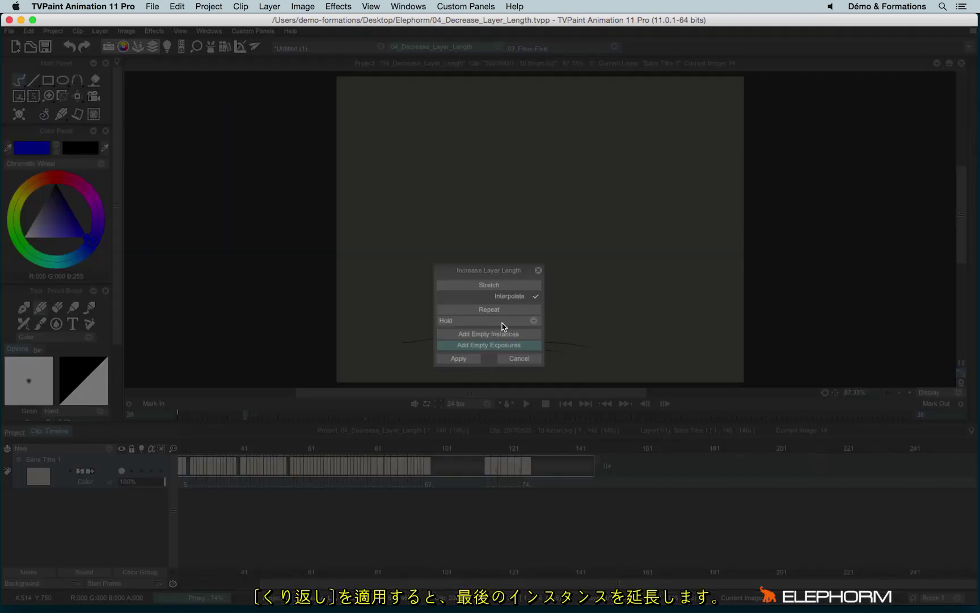
pyautogui.click(459, 359)
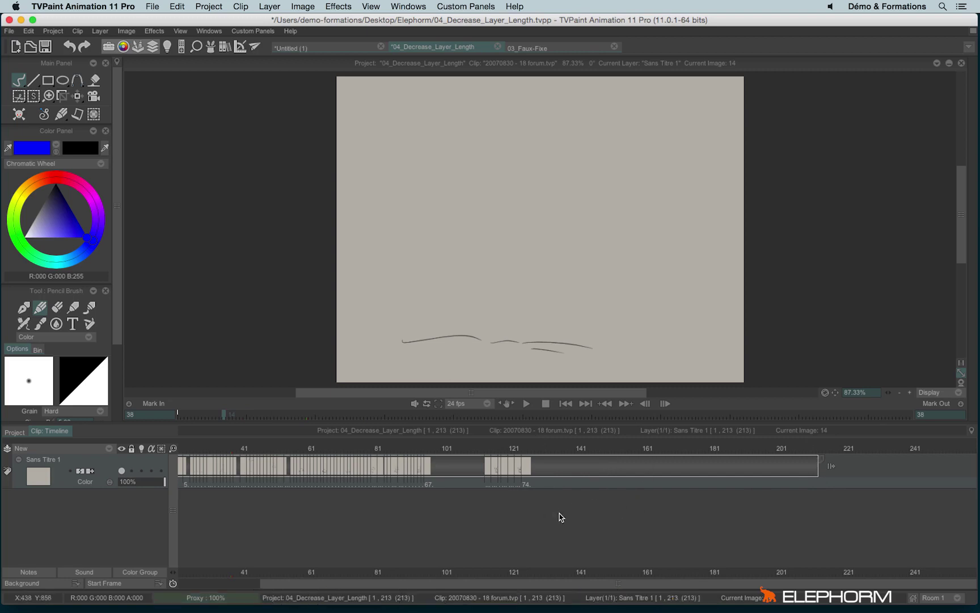
pyautogui.hotkey('ctrl', 'z')
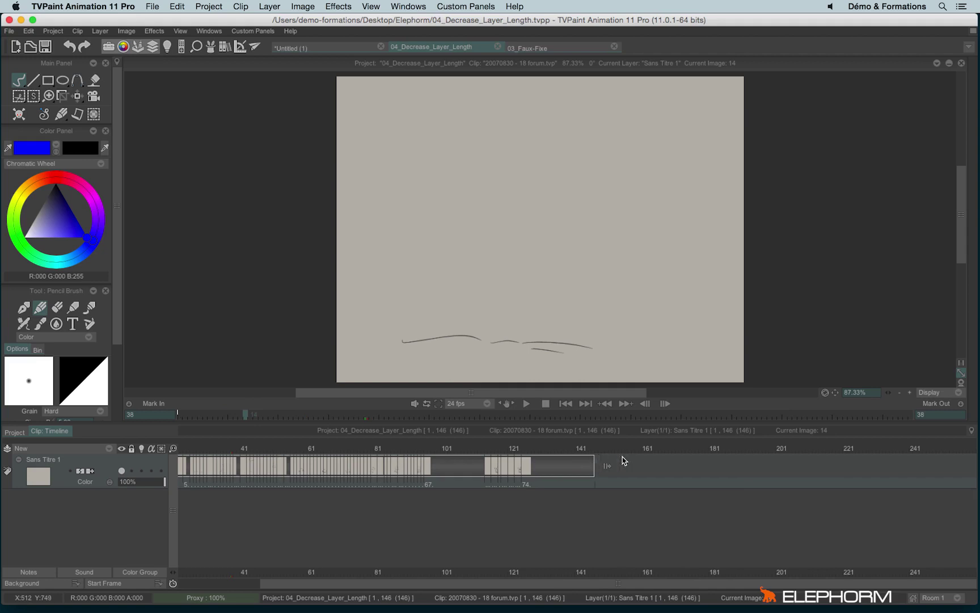
# Drag the layer end again, tick Interpolate, and close the dialog without applying.
pyautogui.moveTo(624, 461); pyautogui.dragTo(802, 457)
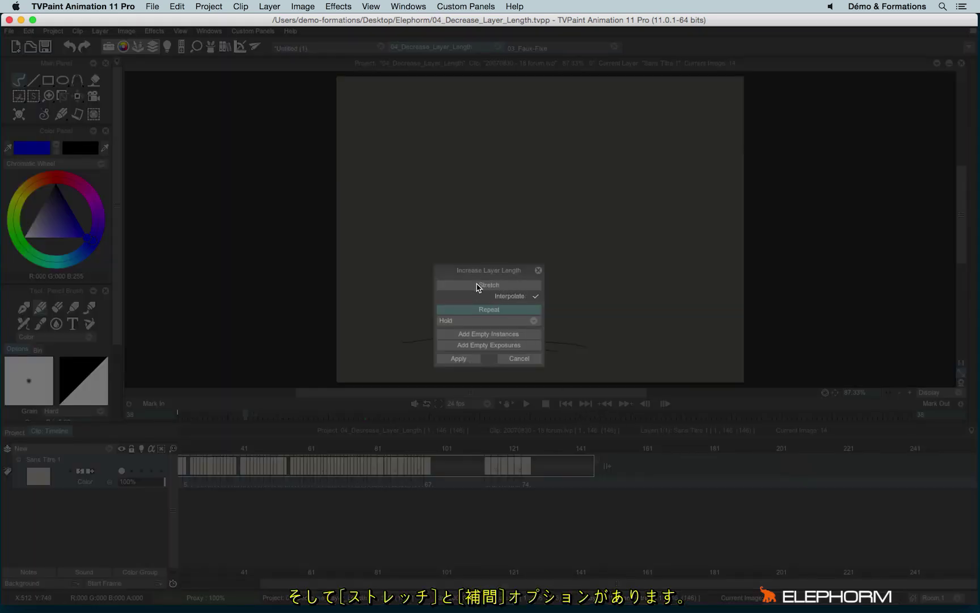
pyautogui.click(536, 292)
pyautogui.click(536, 271)
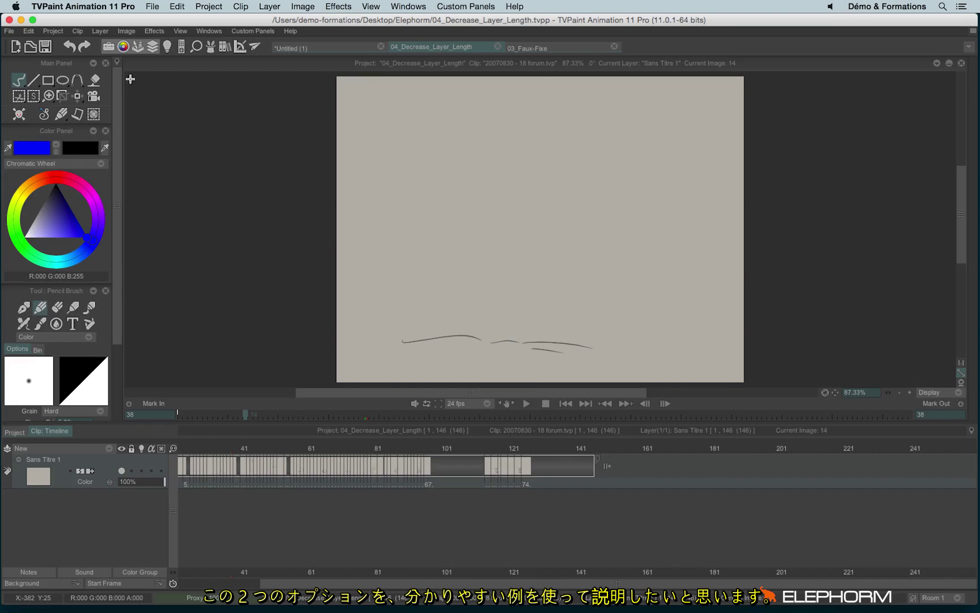
# Create a new 1280×720 project and paint-bucket frame 1 blue and frame 2 red.
pyautogui.press('super+n')
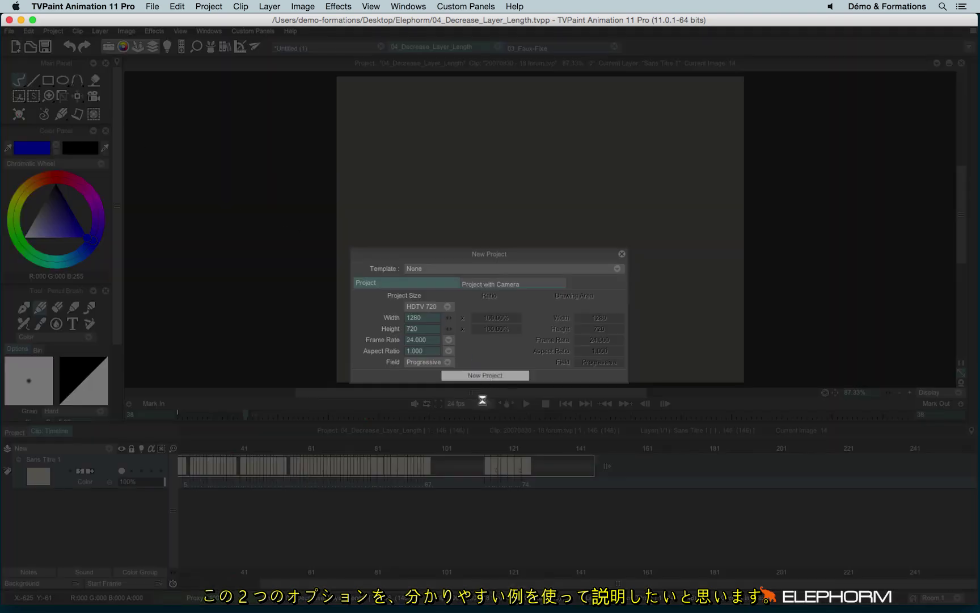
pyautogui.click(498, 376)
pyautogui.click(96, 80)
pyautogui.click(479, 193)
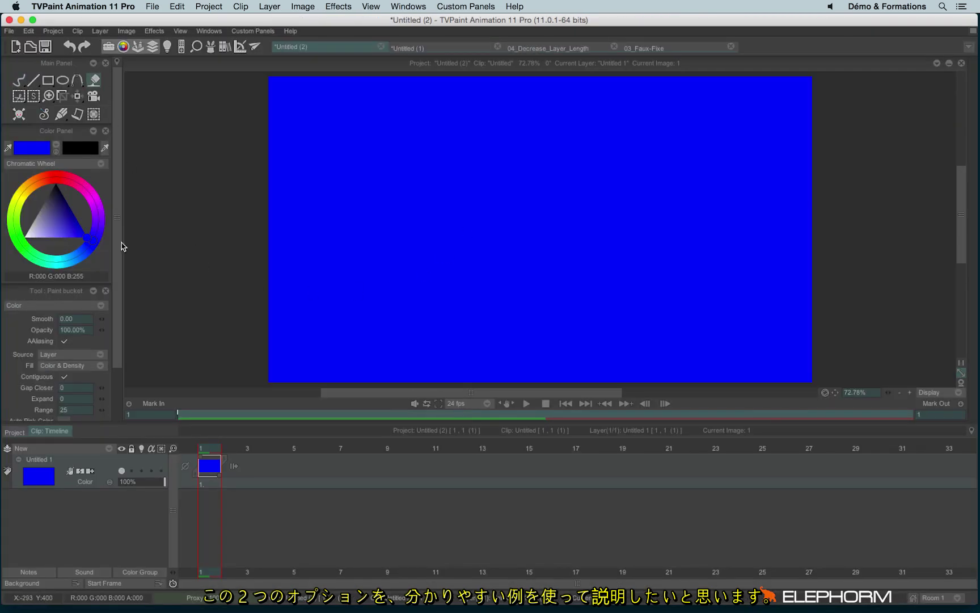
pyautogui.click(233, 448)
pyautogui.click(68, 182)
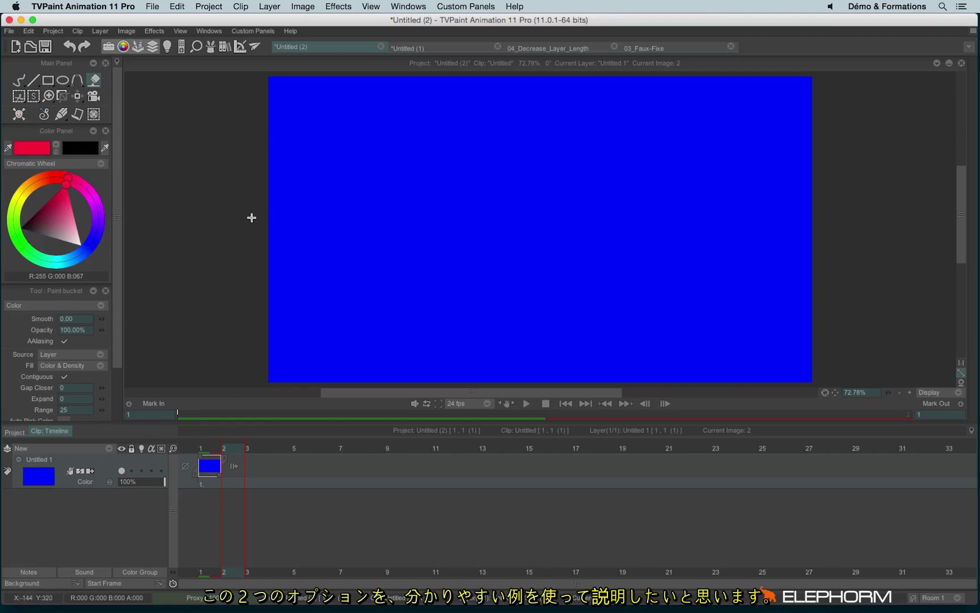
pyautogui.click(528, 253)
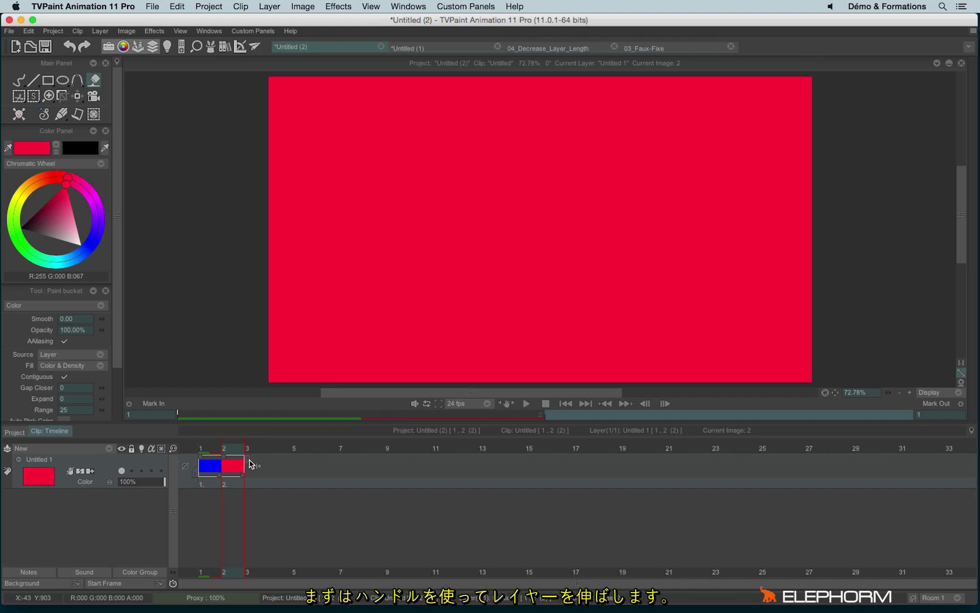
# Stretch the layer to 29 frames and play it, then restretch uninterpolated into two 12-frame holds.
pyautogui.moveTo(248, 463); pyautogui.dragTo(887, 494)
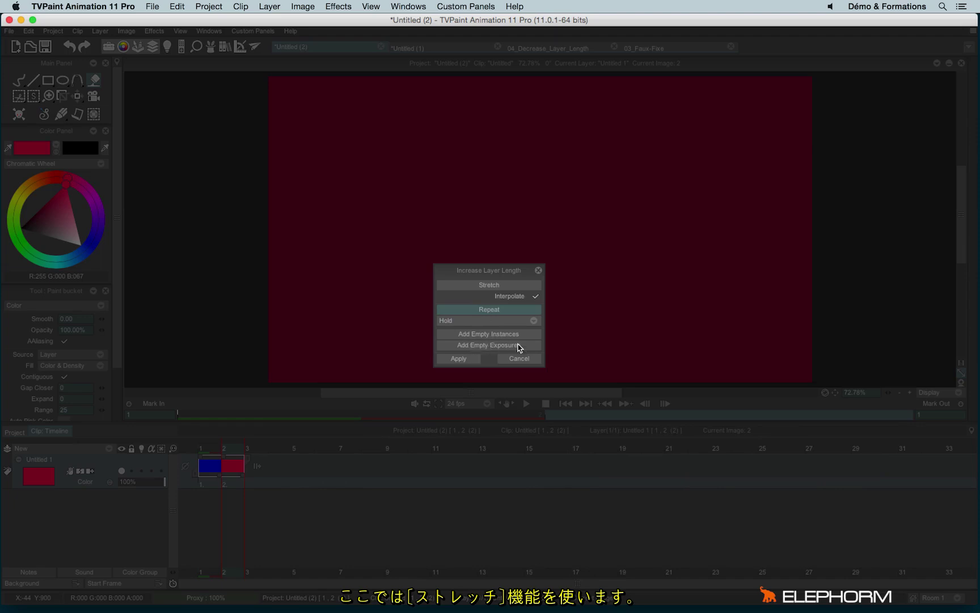
pyautogui.click(464, 287)
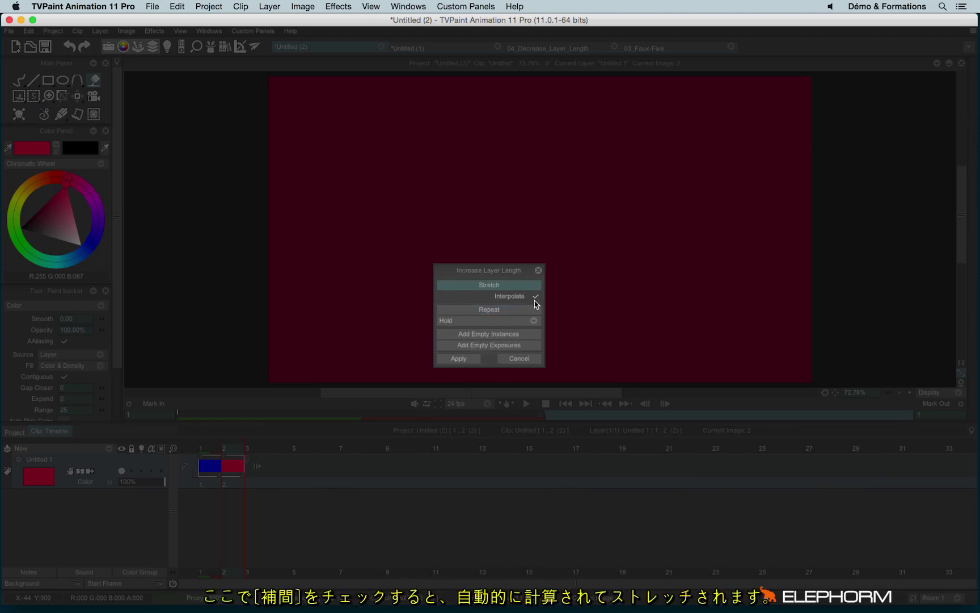
pyautogui.click(457, 361)
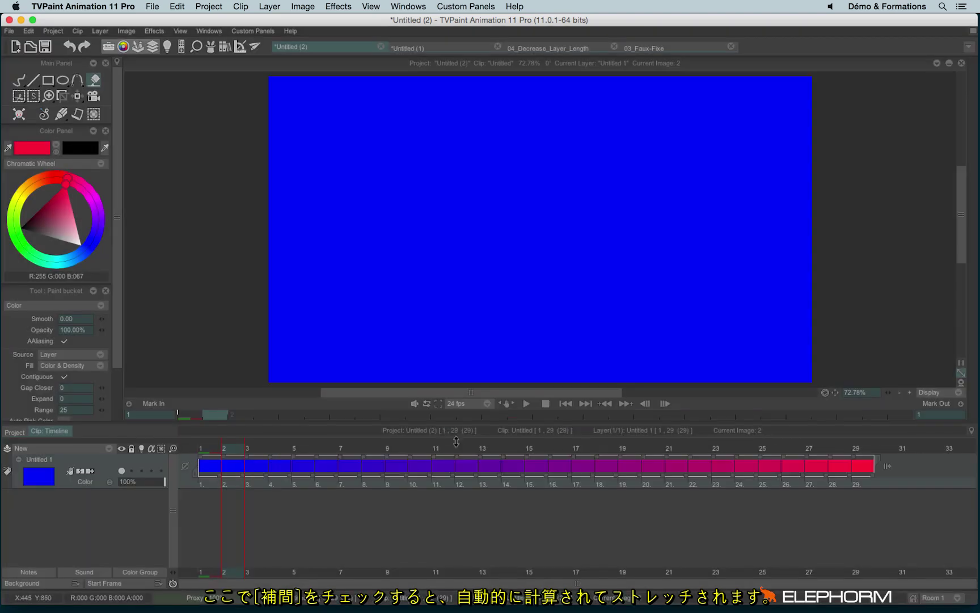
pyautogui.click(526, 404)
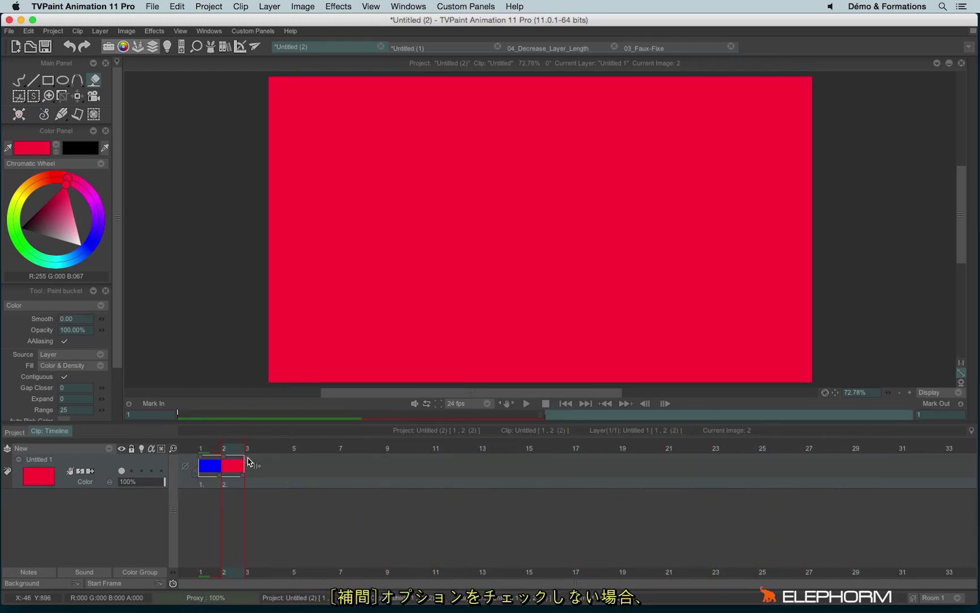
pyautogui.moveTo(251, 462); pyautogui.dragTo(760, 466)
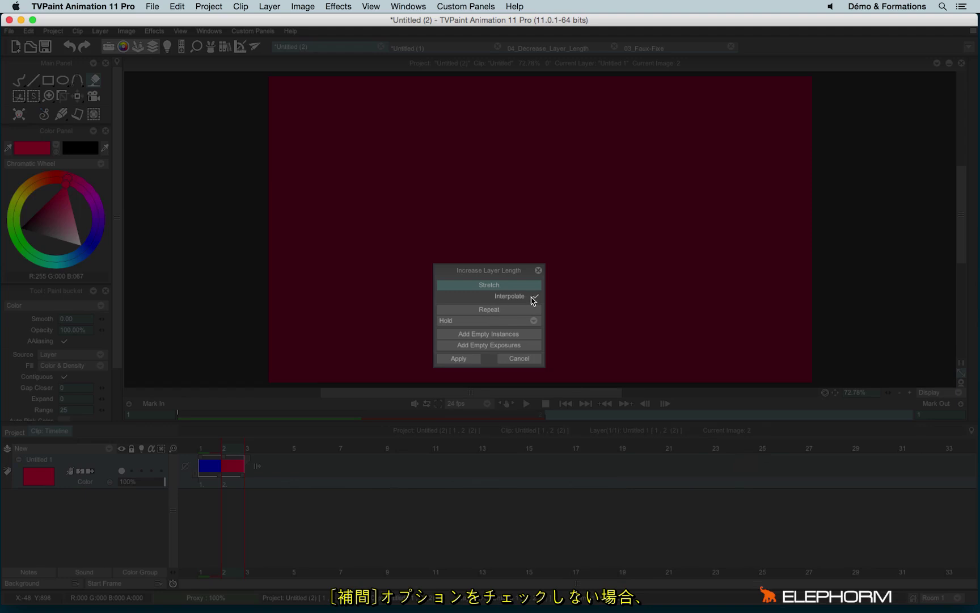
pyautogui.click(459, 360)
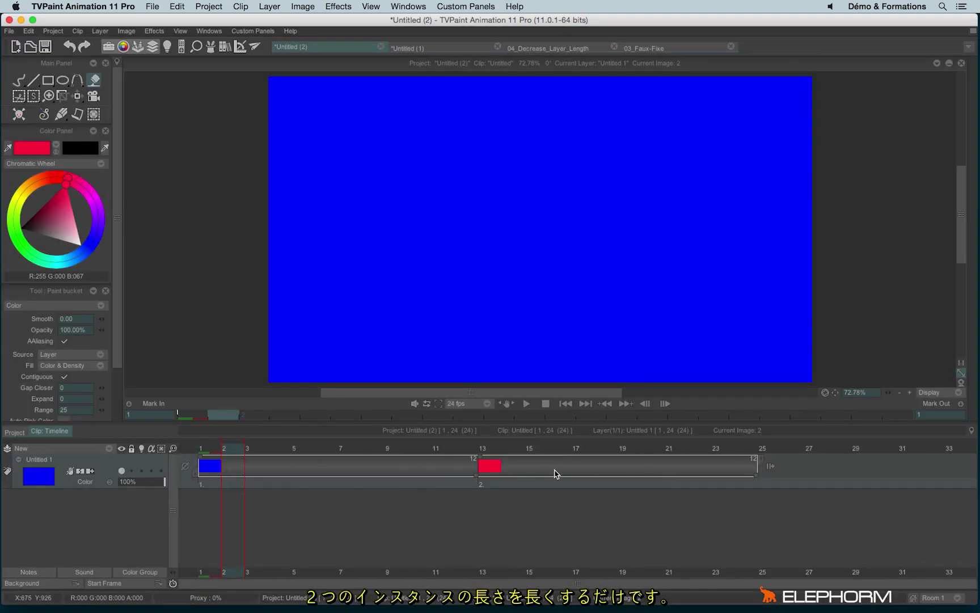
# Back in 04_Decrease_Layer_Length, lengthen image 19's exposure, then undo it.
pyautogui.click(540, 50)
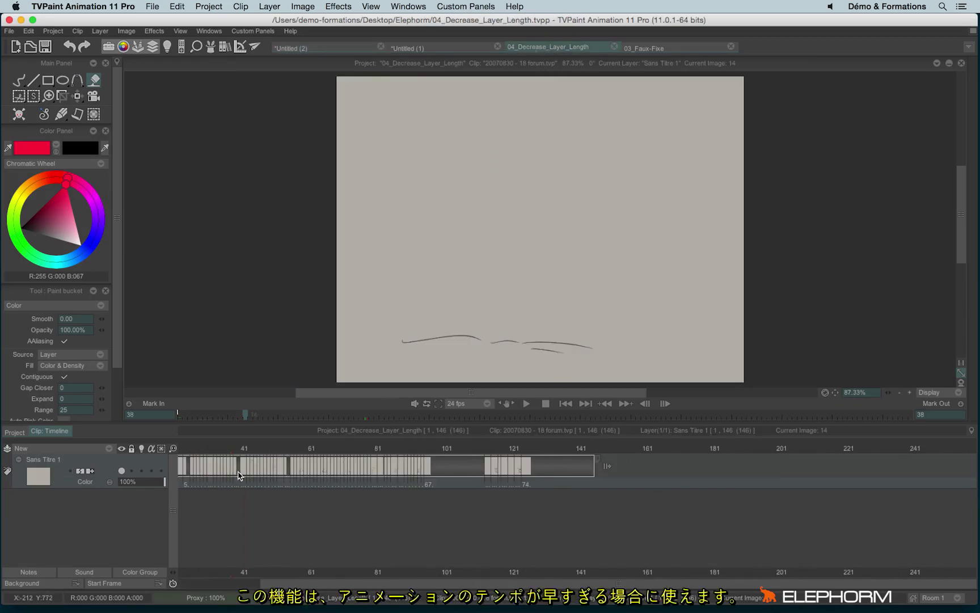
pyautogui.hscroll(-5, 636, 465)
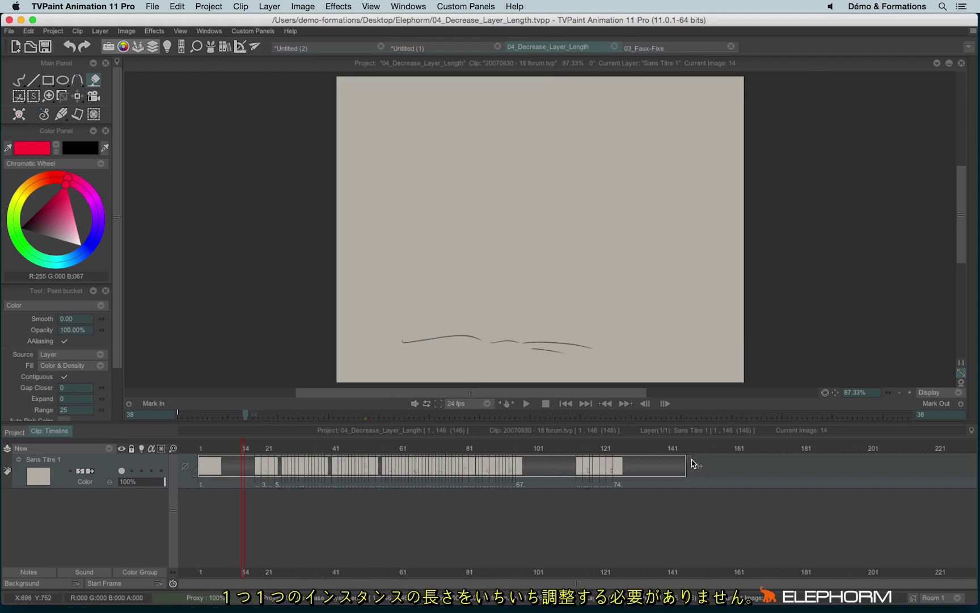
pyautogui.scroll(5, 440, 488)
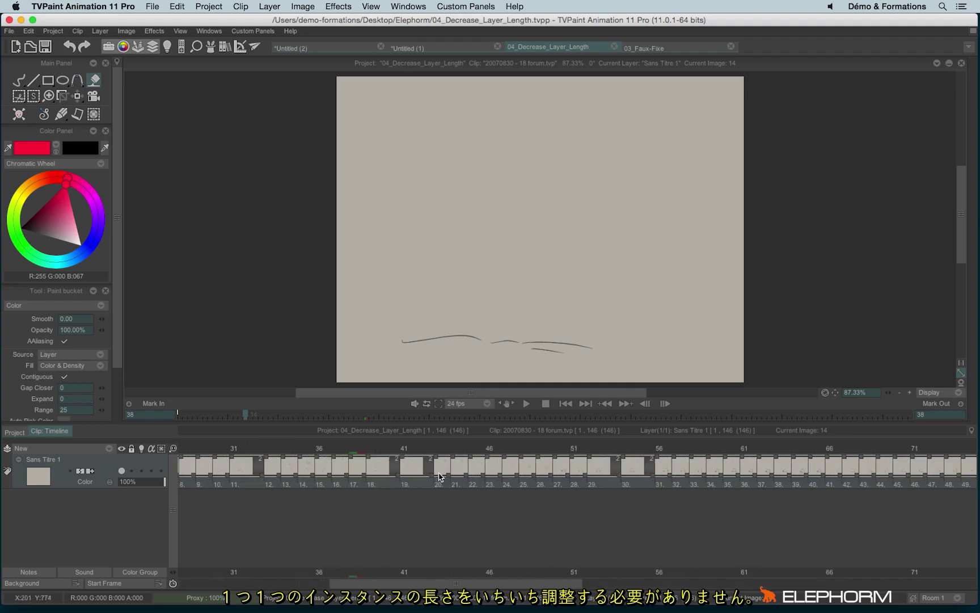
pyautogui.moveTo(433, 478); pyautogui.dragTo(638, 479)
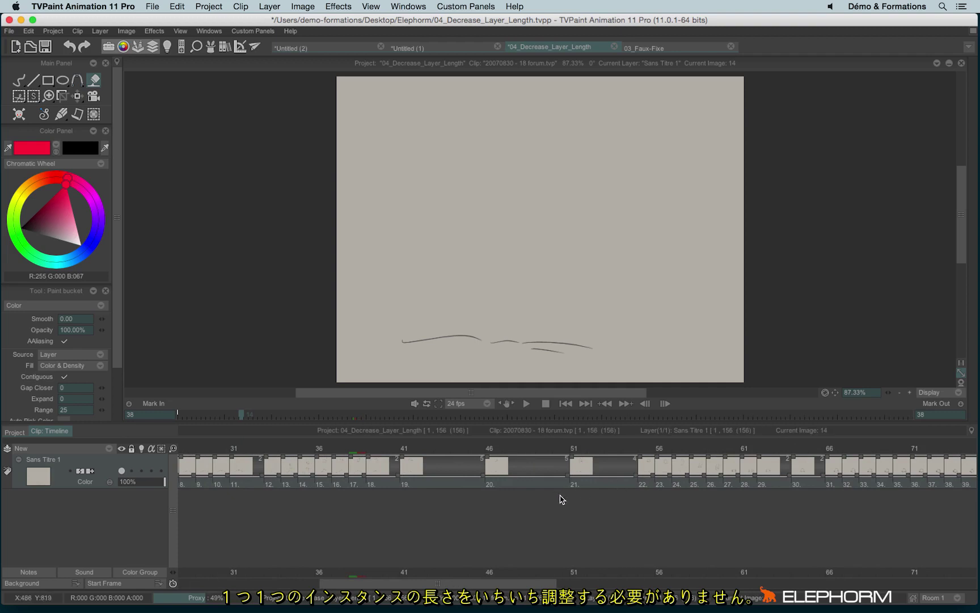
pyautogui.press('super+z')
pyautogui.press('super+z')
pyautogui.press('super+z')
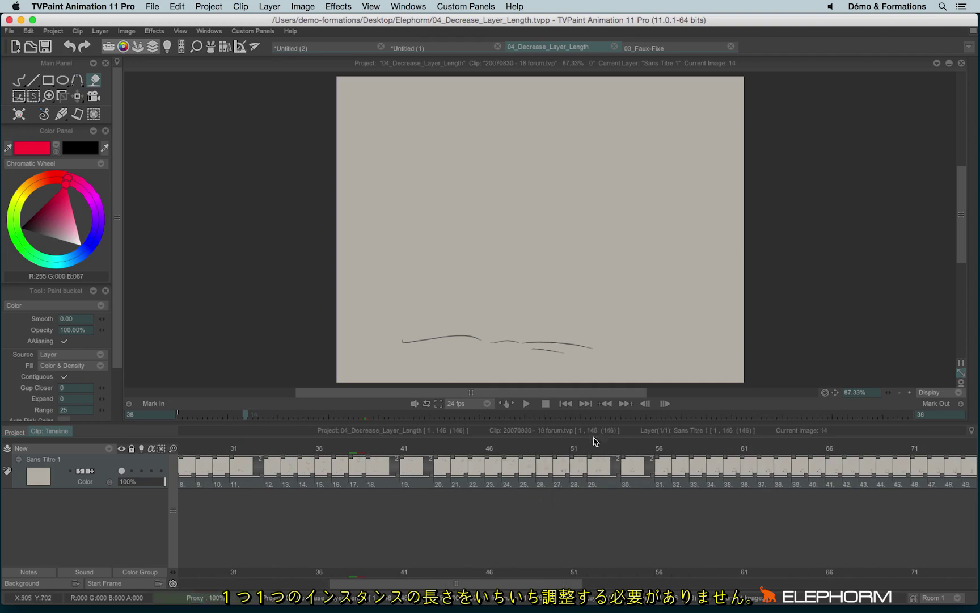
# Stretch the walking animation layer to 202 frames and play it back.
pyautogui.scroll(-2, 481, 489)
pyautogui.scroll(-4, 481, 489)
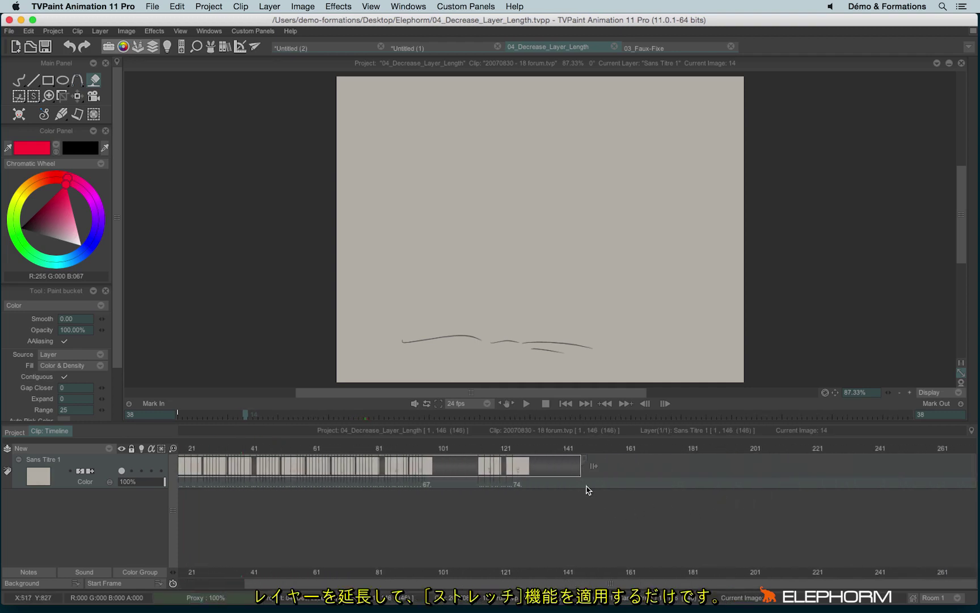
pyautogui.moveTo(638, 465); pyautogui.dragTo(763, 465)
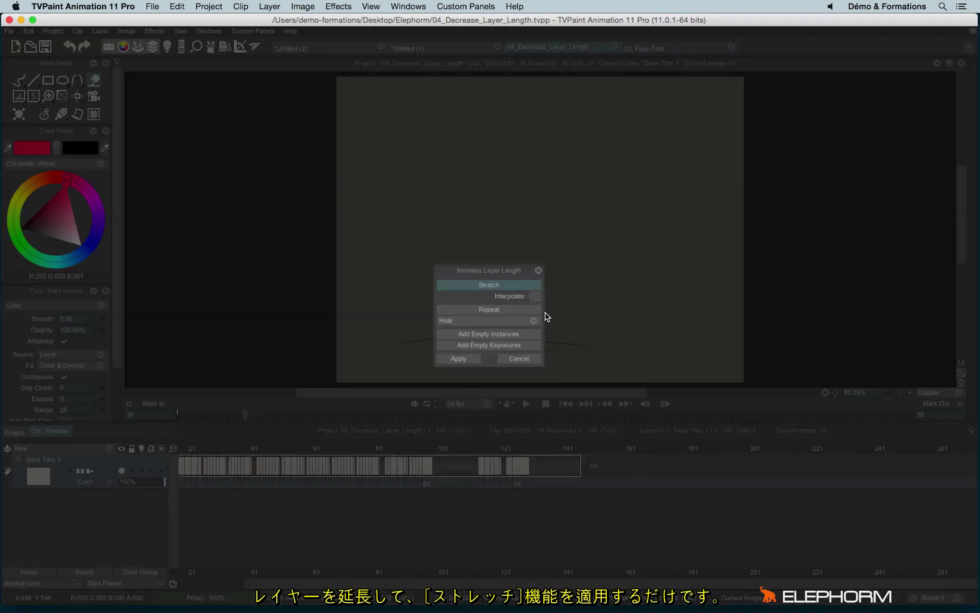
pyautogui.click(463, 358)
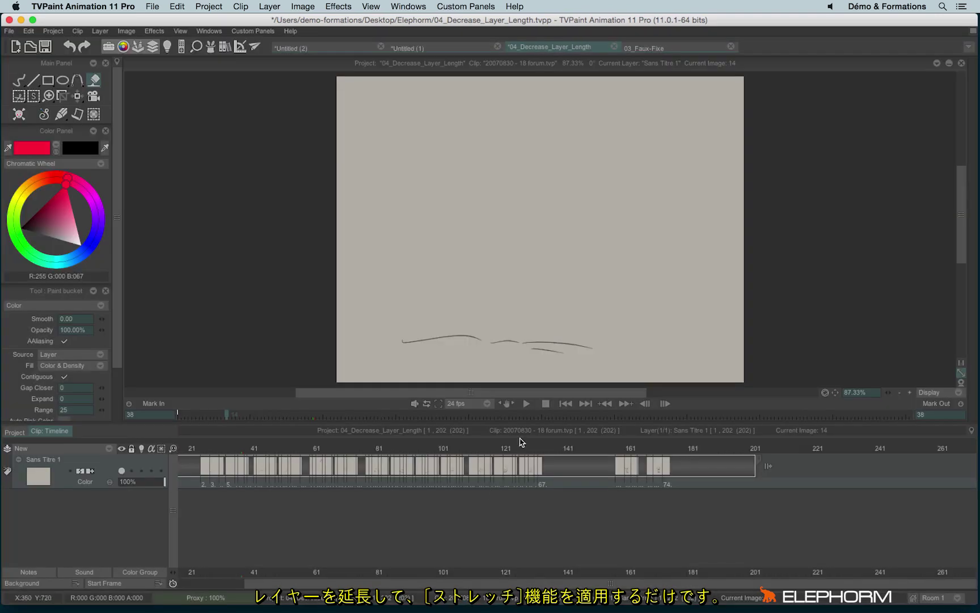
pyautogui.click(526, 403)
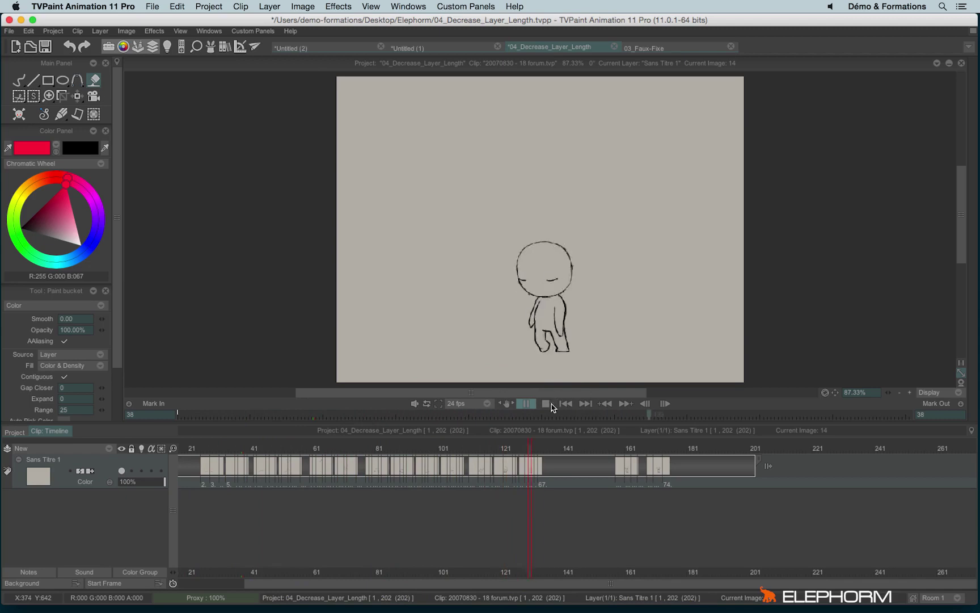
pyautogui.click(526, 403)
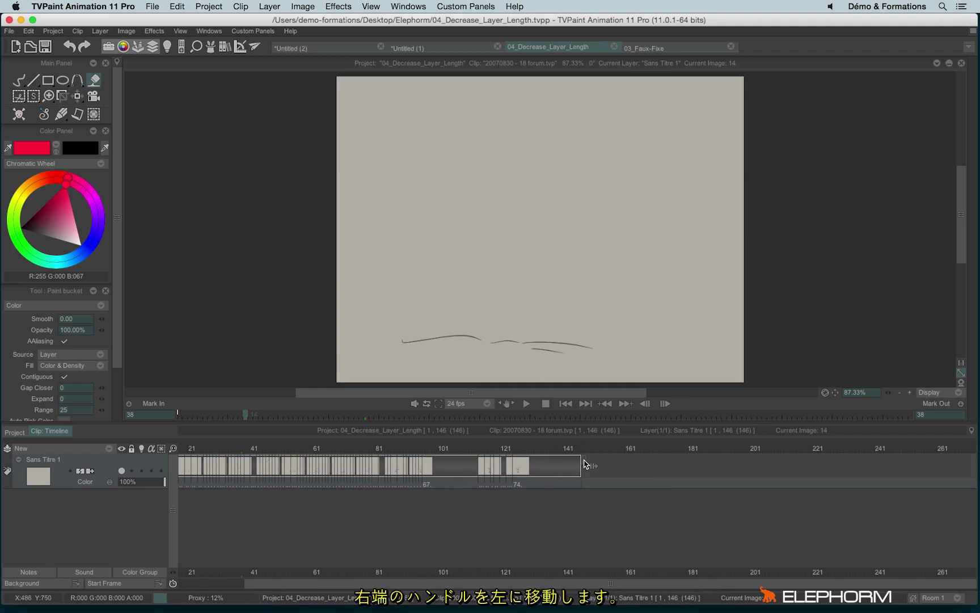
pyautogui.moveTo(584, 464); pyautogui.dragTo(344, 465)
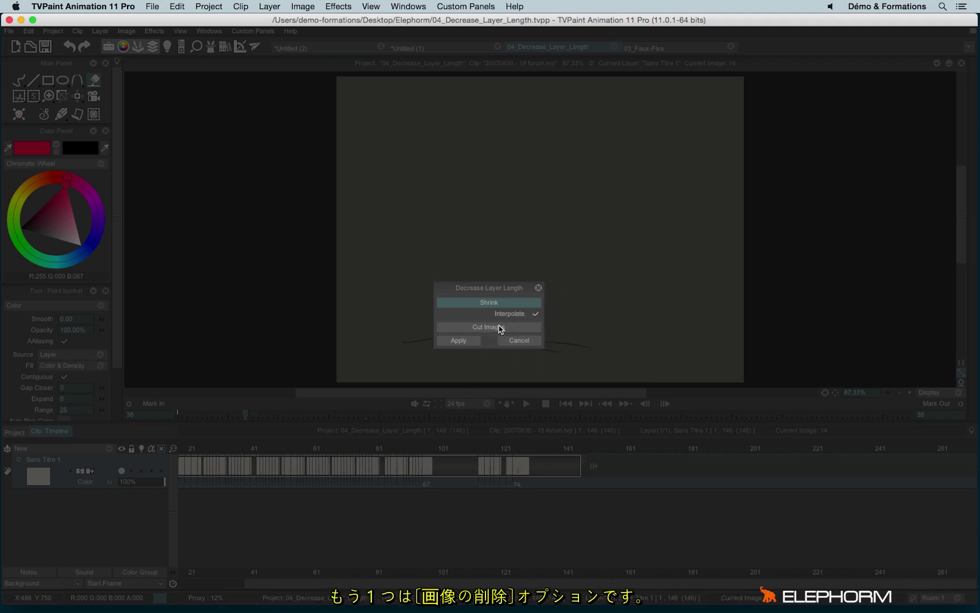
pyautogui.click(458, 342)
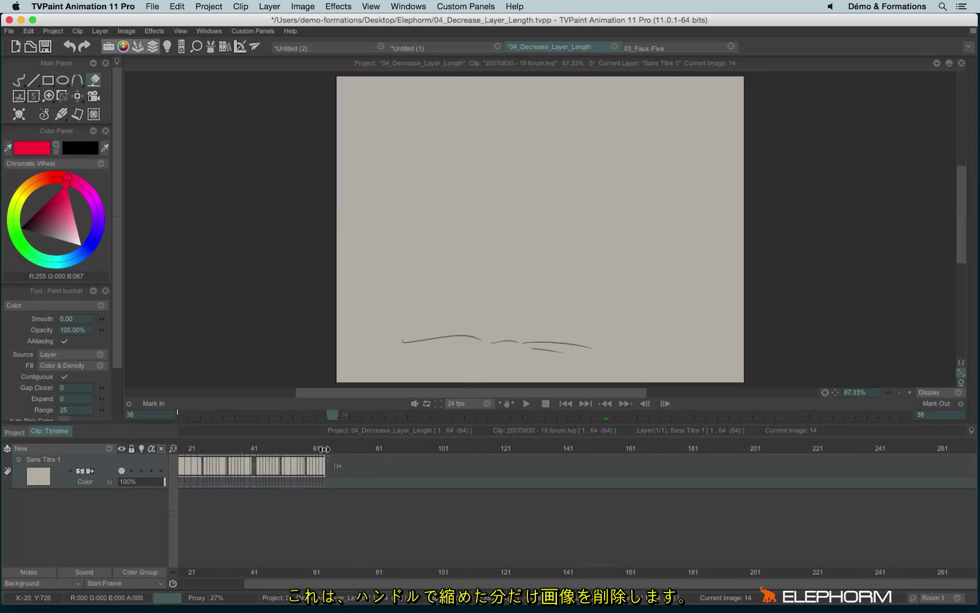
pyautogui.click(258, 449)
pyautogui.moveTo(258, 449)
pyautogui.mouseDown()
pyautogui.moveTo(486, 449)
pyautogui.moveTo(432, 454)
pyautogui.moveTo(590, 471)
pyautogui.moveTo(239, 480)
pyautogui.mouseUp()
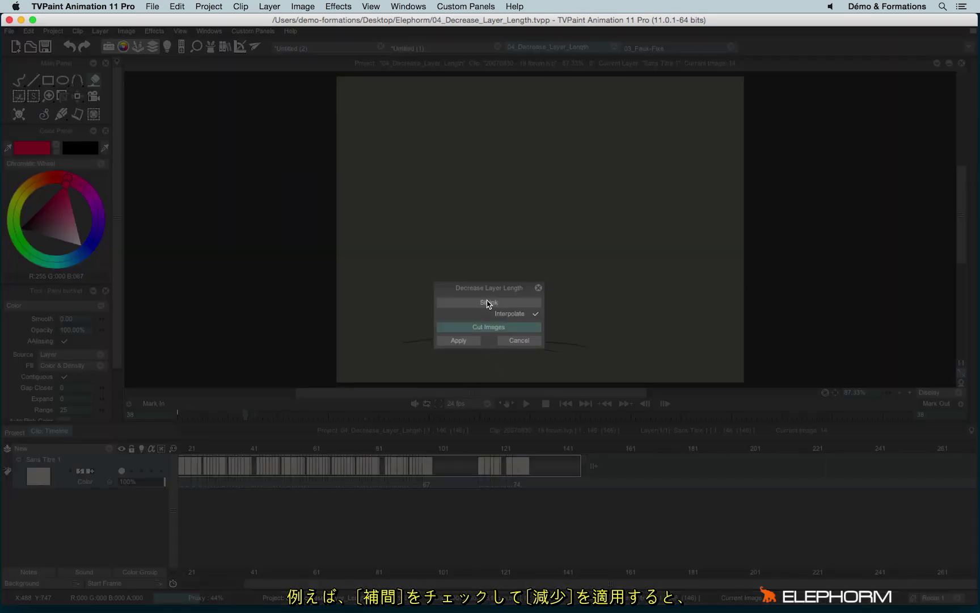
pyautogui.click(461, 342)
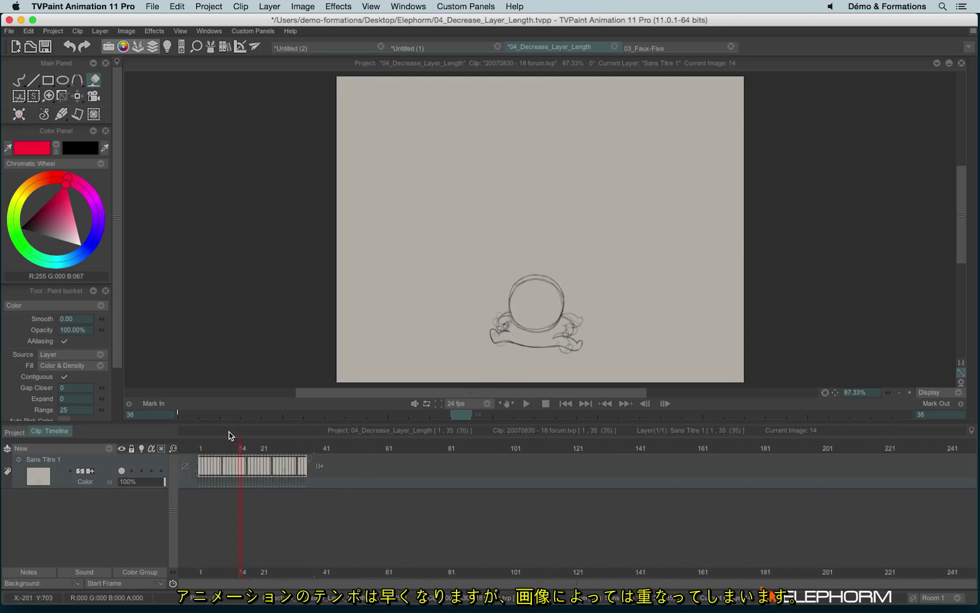
pyautogui.moveTo(204, 450); pyautogui.dragTo(262, 452)
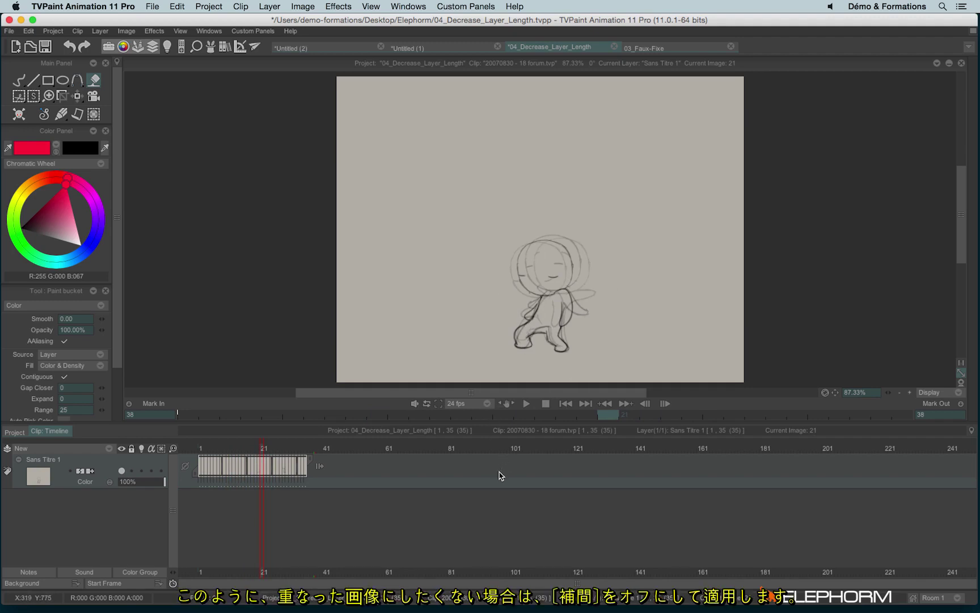
# Undo the last change and shrink the layer to end at frame 60 with interpolation off.
pyautogui.press('Left')
pyautogui.press('Left')
pyautogui.press('Left')
pyautogui.press('Left')
pyautogui.press('Left')
pyautogui.press('Left')
pyautogui.press('Left')
pyautogui.hotkey('ctrl', 'z')
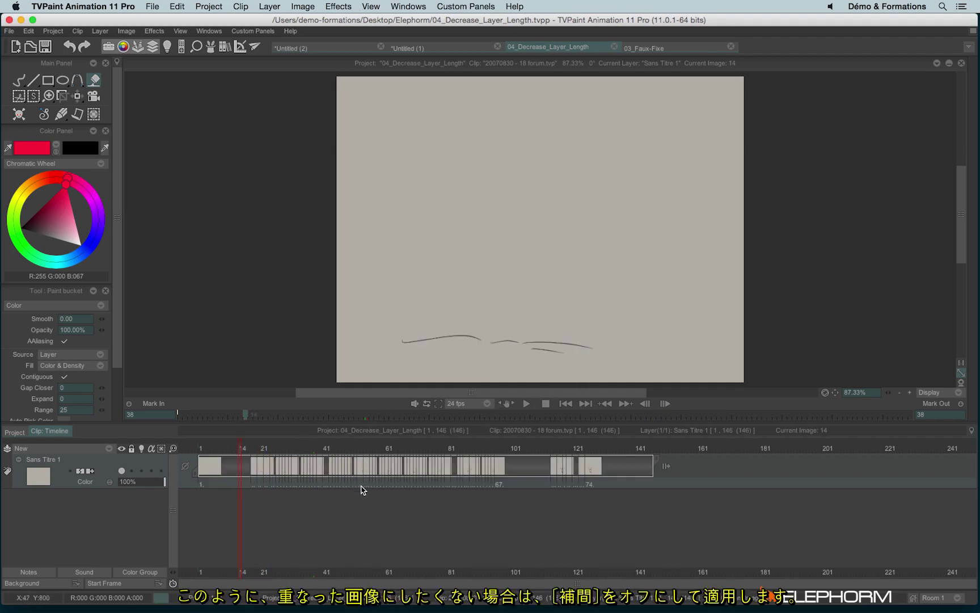
pyautogui.moveTo(660, 462); pyautogui.dragTo(391, 476)
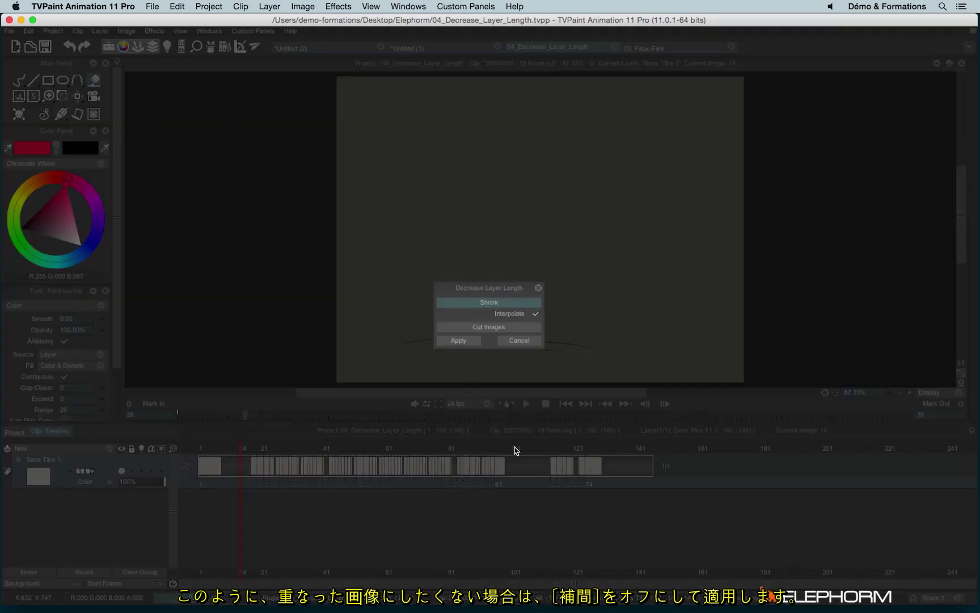
pyautogui.click(534, 314)
pyautogui.click(458, 340)
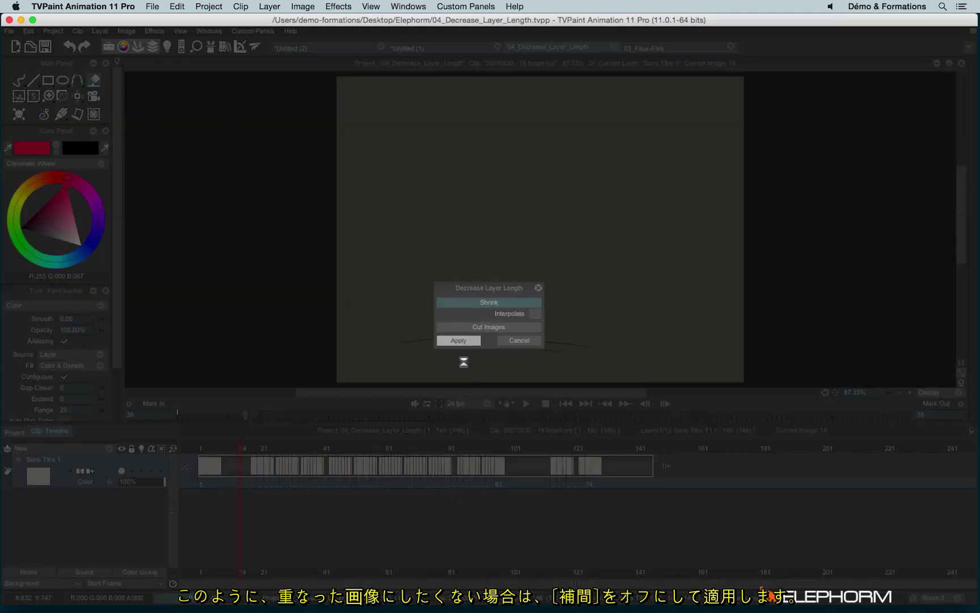
# Play the 60-frame layer, then scrub back to about images 37 and 31 to check timing.
pyautogui.click(526, 403)
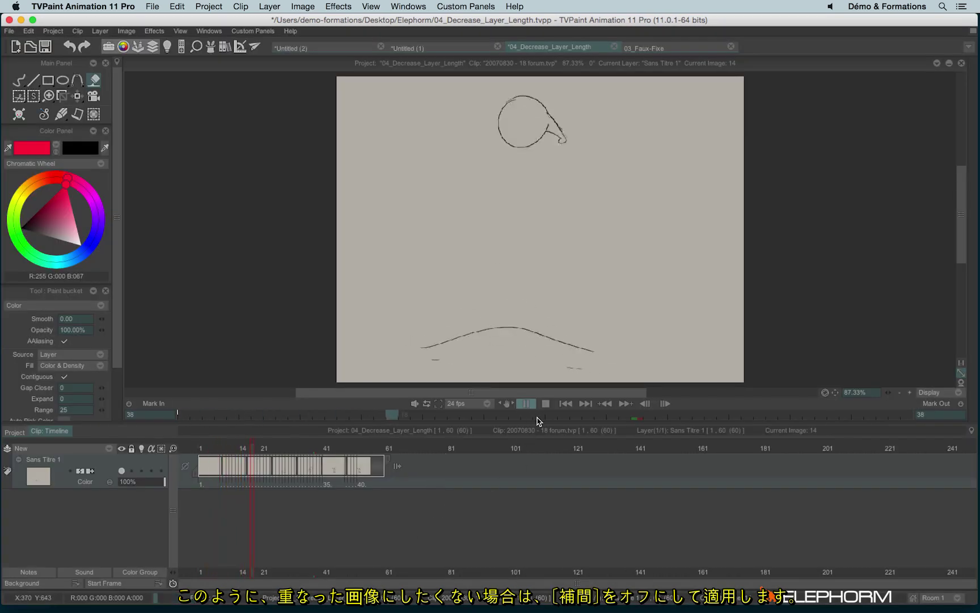
pyautogui.click(545, 403)
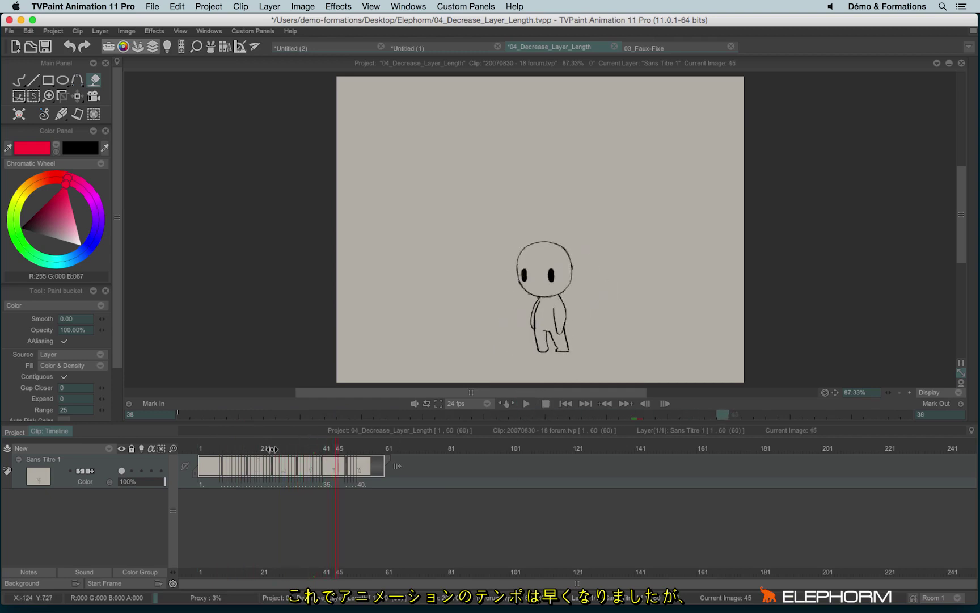
pyautogui.moveTo(271, 448); pyautogui.dragTo(320, 448)
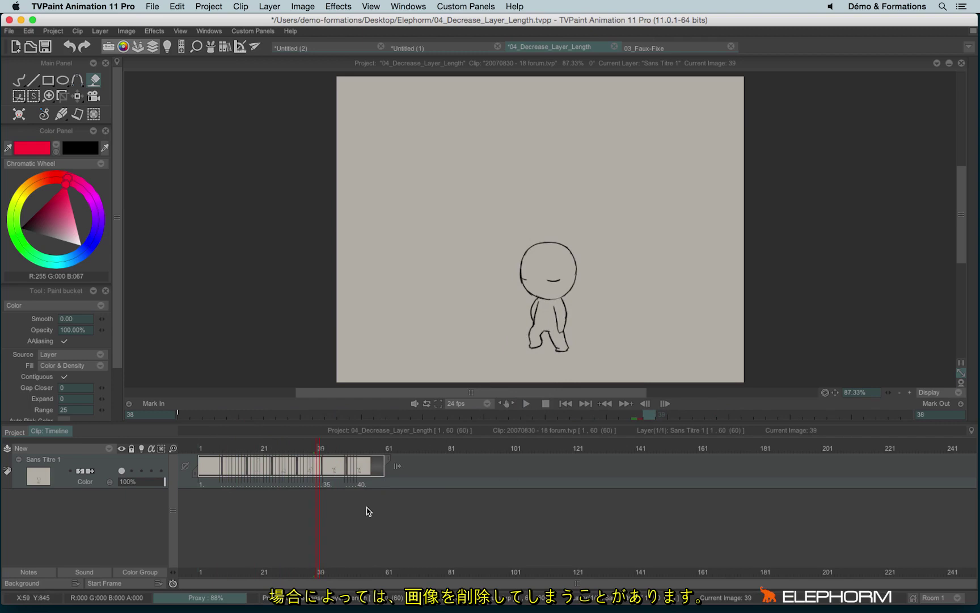
pyautogui.scroll(5, 282, 478)
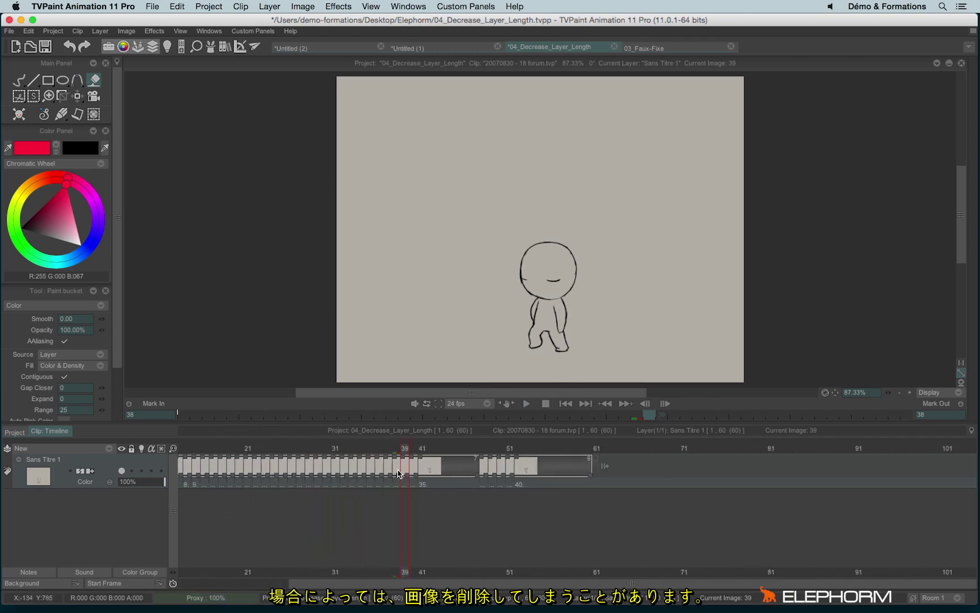
pyautogui.click(356, 453)
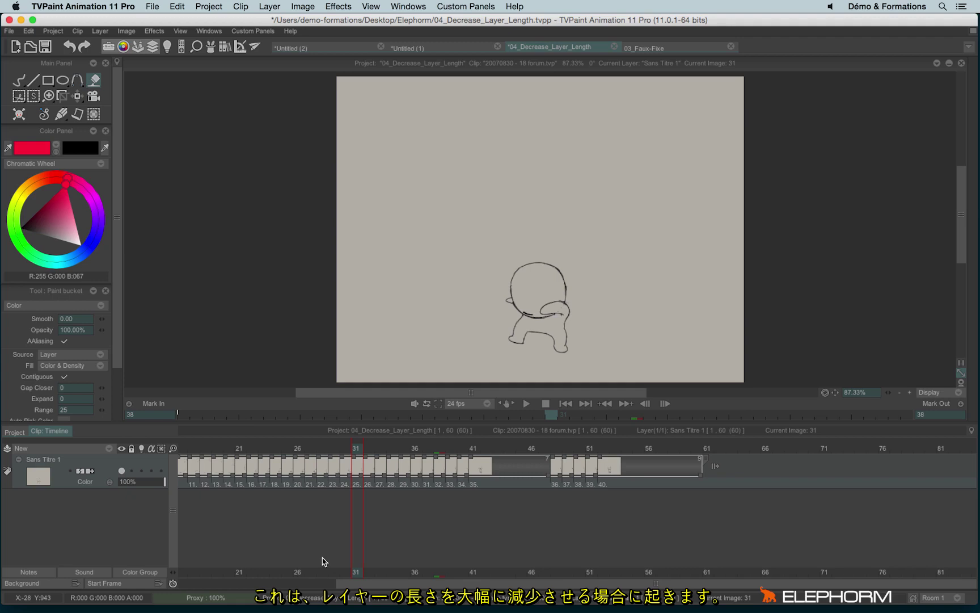
pyautogui.scroll(-5, 397, 522)
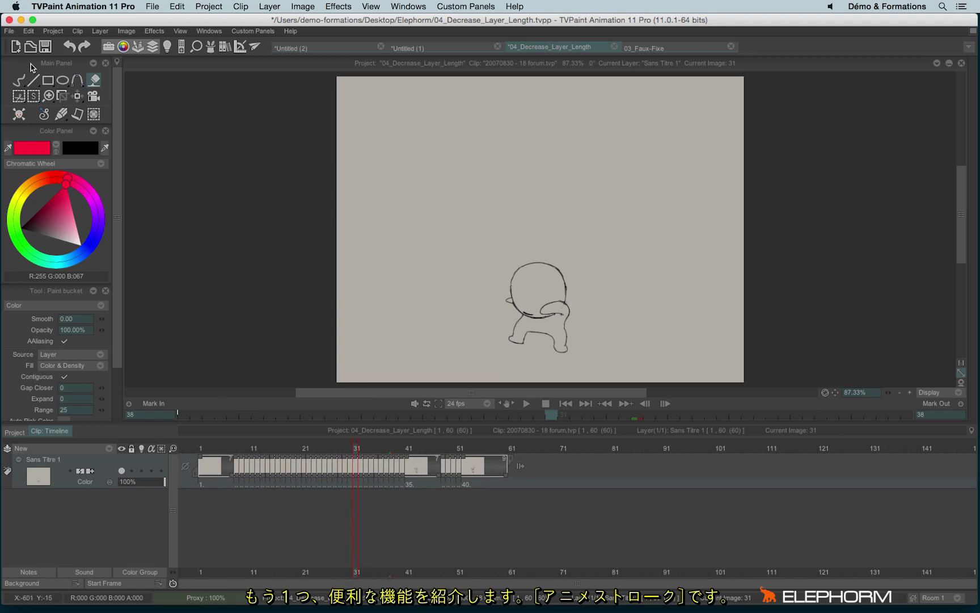
pyautogui.click(15, 46)
# Confirm the new blank project and extend its layer to 28 frames with Add Empty Instances.
pyautogui.click(457, 375)
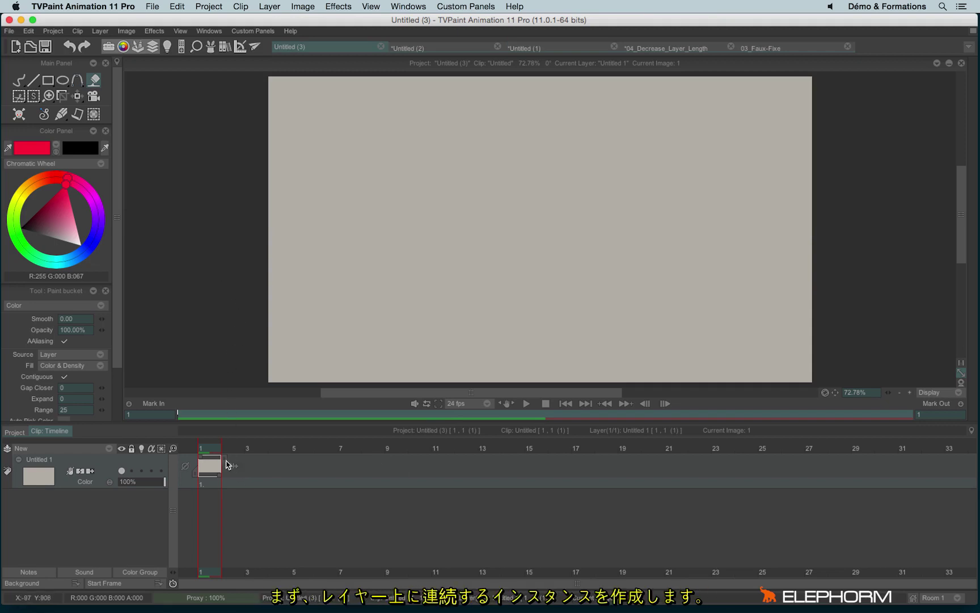
pyautogui.moveTo(247, 462); pyautogui.dragTo(865, 460)
pyautogui.click(482, 337)
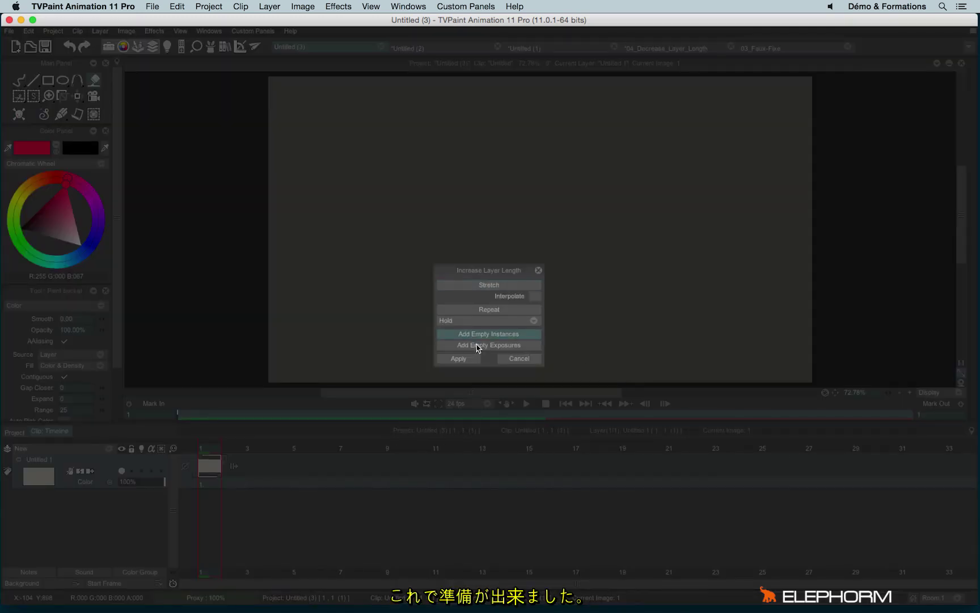
pyautogui.click(458, 359)
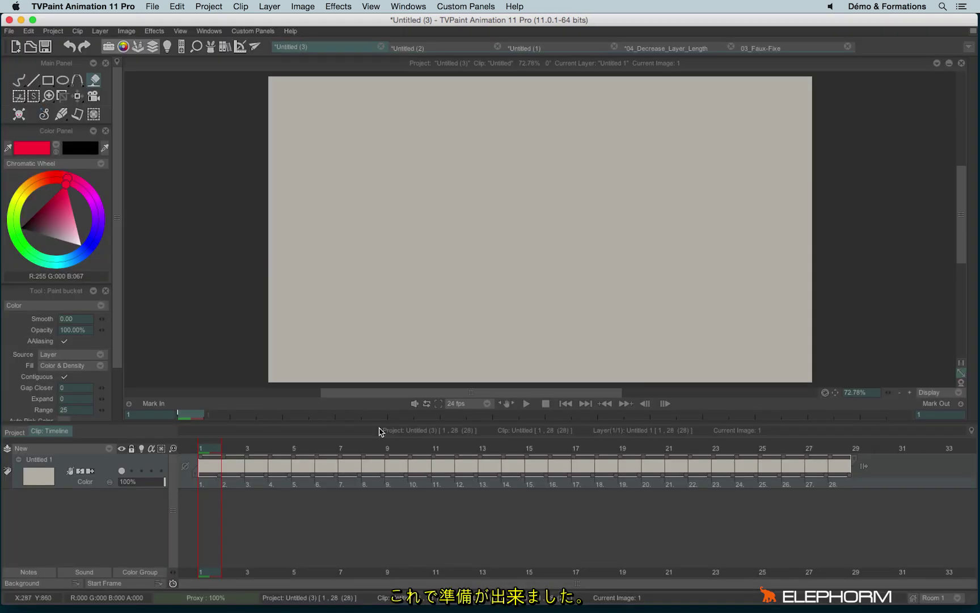
pyautogui.click(19, 80)
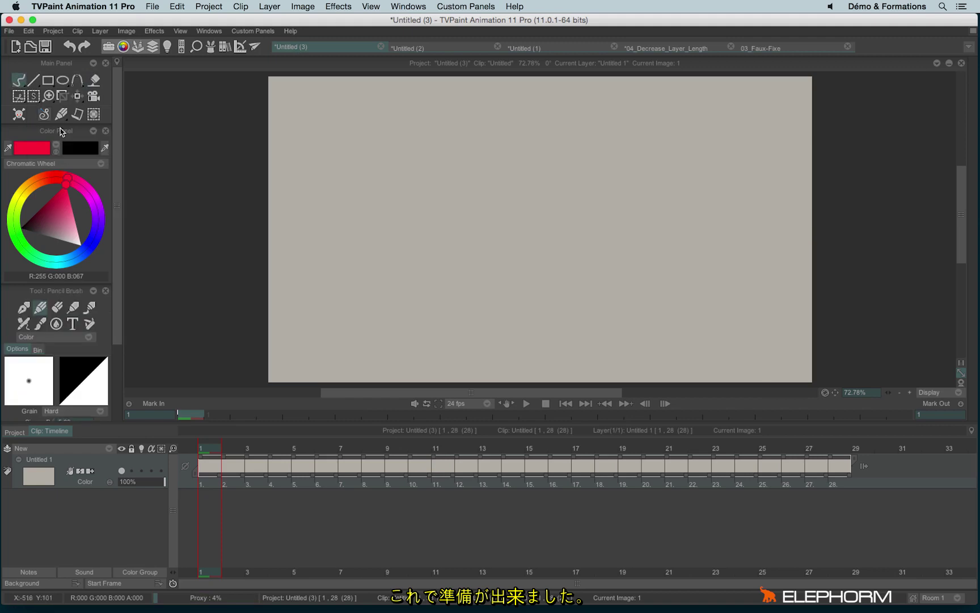
# Draw a red test curve, switch to the Pen Brush and clear the curve.
pyautogui.moveTo(390, 152)
pyautogui.mouseDown()
pyautogui.moveTo(431, 250)
pyautogui.moveTo(569, 273)
pyautogui.moveTo(503, 154)
pyautogui.moveTo(457, 238)
pyautogui.moveTo(606, 130)
pyautogui.mouseUp()
pyautogui.click(23, 307)
pyautogui.press('BackSpace')
pyautogui.press('BackSpace')
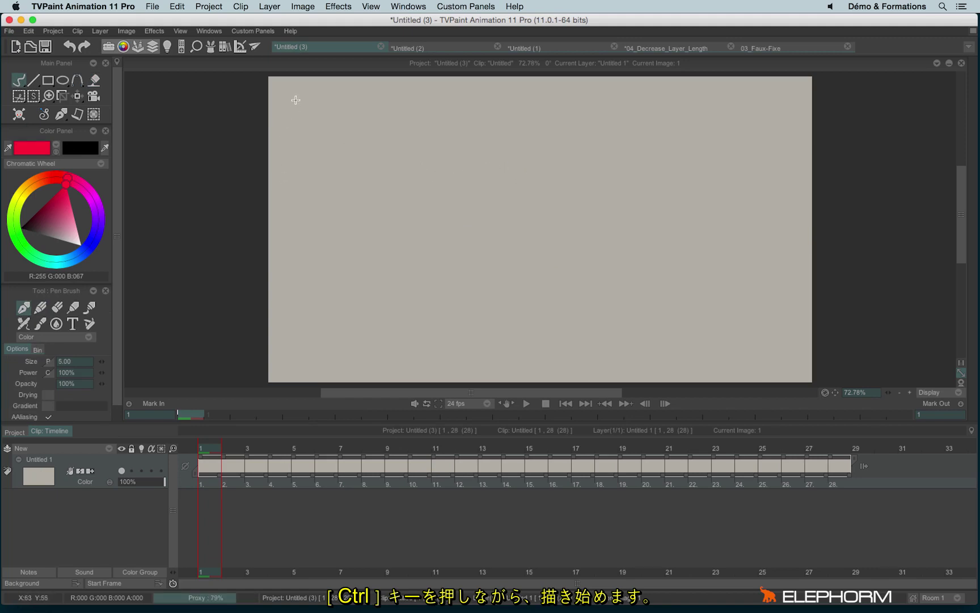
# Draw red marks across the frames during playback, then select all images and delete them.
pyautogui.moveTo(279, 87)
pyautogui.mouseDown()
pyautogui.moveTo(430, 92)
pyautogui.moveTo(454, 105)
pyautogui.moveTo(559, 92)
pyautogui.moveTo(565, 101)
pyautogui.moveTo(763, 97)
pyautogui.moveTo(788, 109)
pyautogui.moveTo(773, 181)
pyautogui.moveTo(787, 358)
pyautogui.moveTo(766, 365)
pyautogui.mouseUp()
pyautogui.moveTo(329, 311)
pyautogui.mouseDown()
pyautogui.moveTo(315, 171)
pyautogui.moveTo(321, 116)
pyautogui.moveTo(334, 102)
pyautogui.moveTo(389, 128)
pyautogui.moveTo(557, 127)
pyautogui.mouseUp()
pyautogui.moveTo(716, 188)
pyautogui.mouseDown()
pyautogui.moveTo(442, 313)
pyautogui.moveTo(438, 199)
pyautogui.moveTo(490, 240)
pyautogui.moveTo(571, 202)
pyautogui.moveTo(382, 269)
pyautogui.moveTo(525, 203)
pyautogui.moveTo(447, 161)
pyautogui.moveTo(330, 284)
pyautogui.moveTo(365, 337)
pyautogui.moveTo(663, 262)
pyautogui.moveTo(700, 185)
pyautogui.mouseUp()
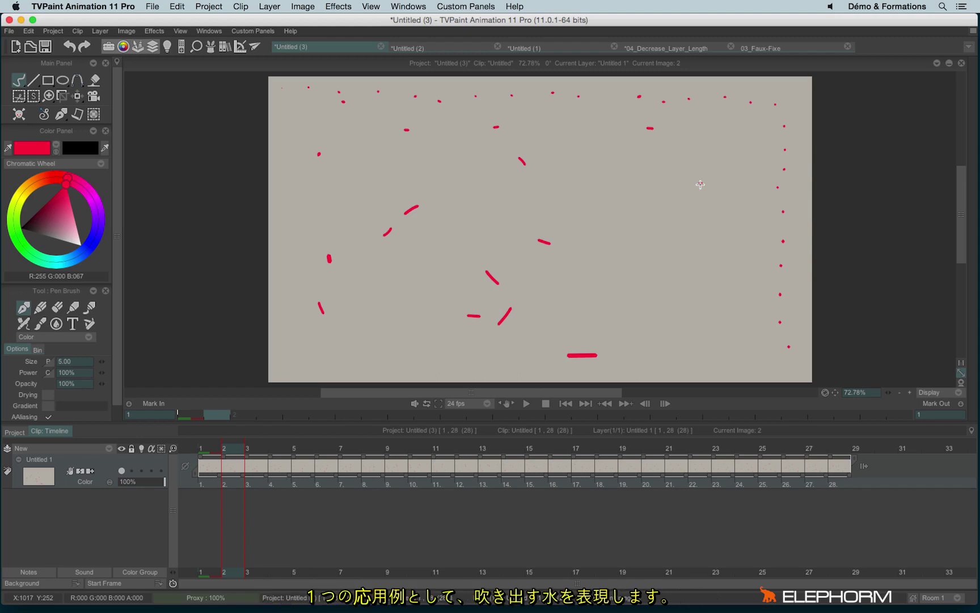
pyautogui.click(259, 482)
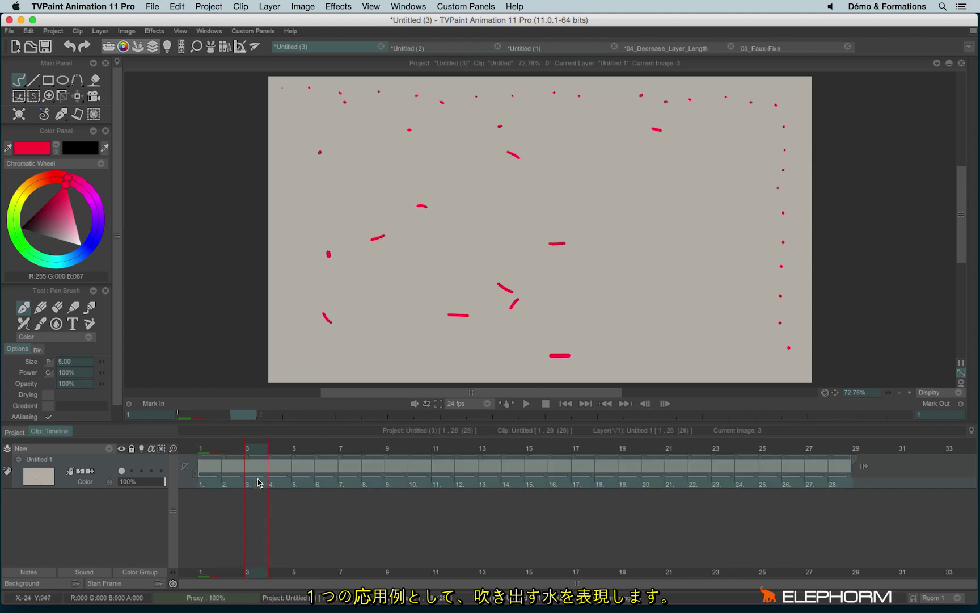
pyautogui.press('BackSpace')
# Choose light blue on the colour wheel and draw spray strokes while the clip loops, then stop.
pyautogui.click(196, 475)
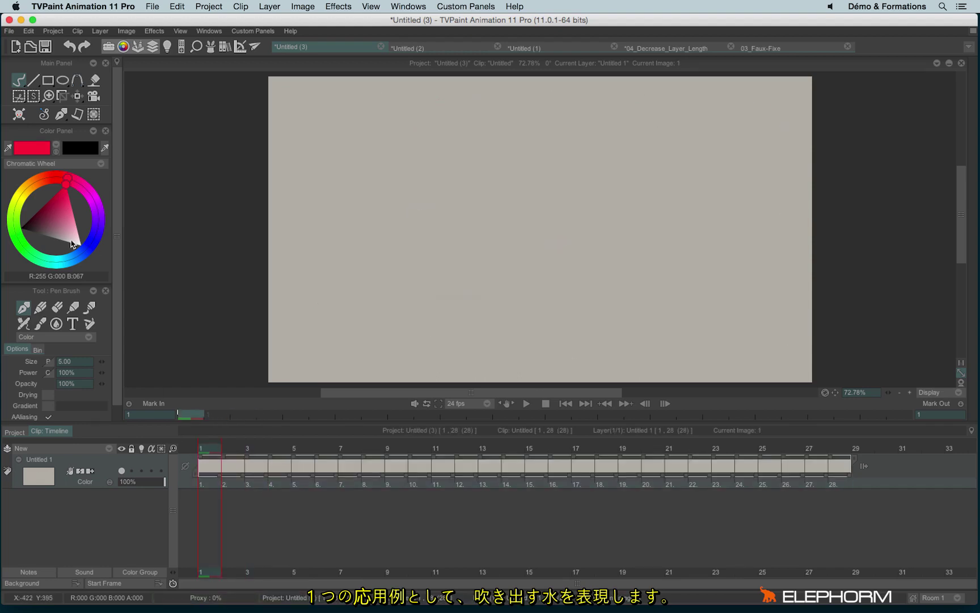
pyautogui.moveTo(64, 219); pyautogui.dragTo(66, 246)
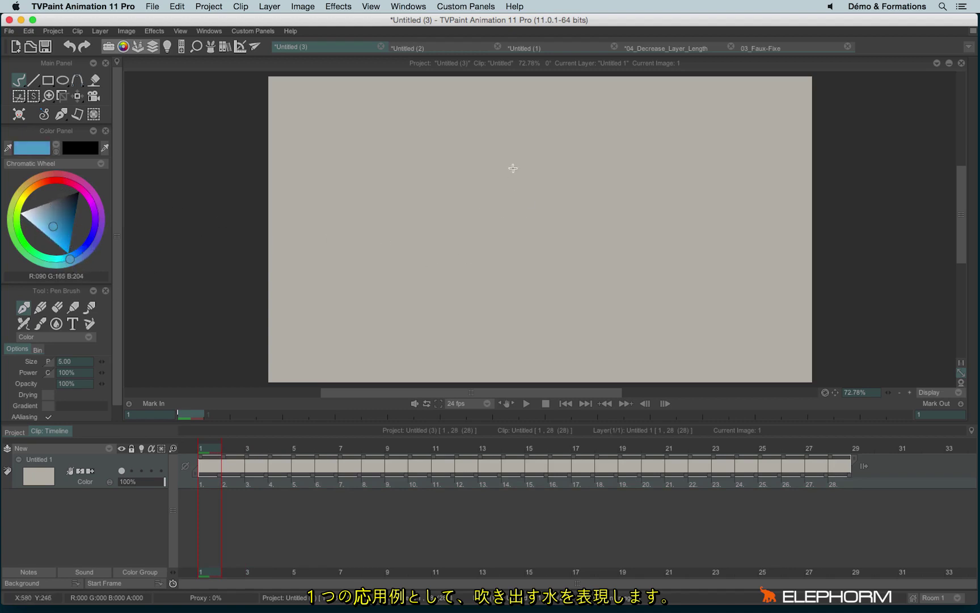
pyautogui.press('Return')
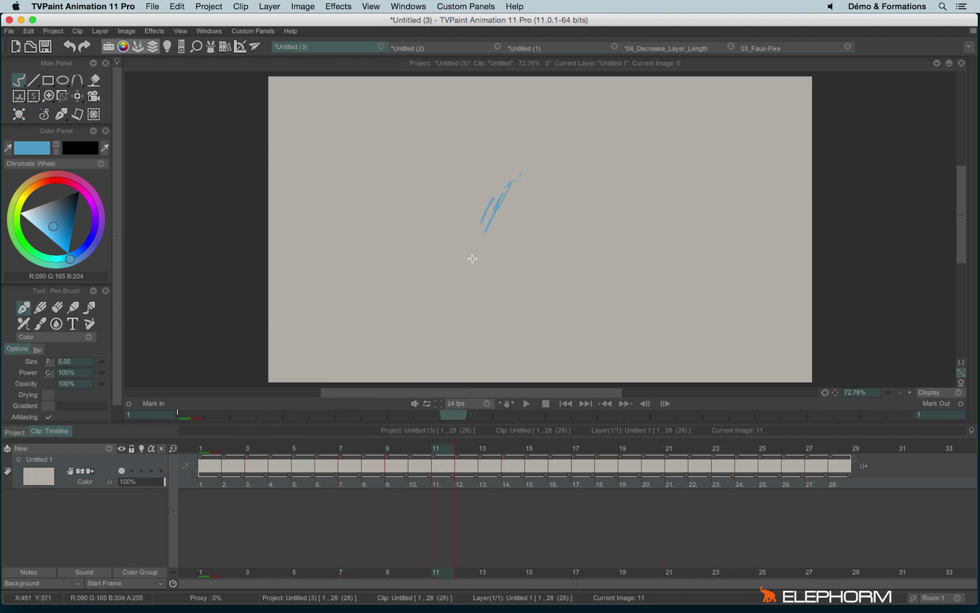
pyautogui.click(526, 403)
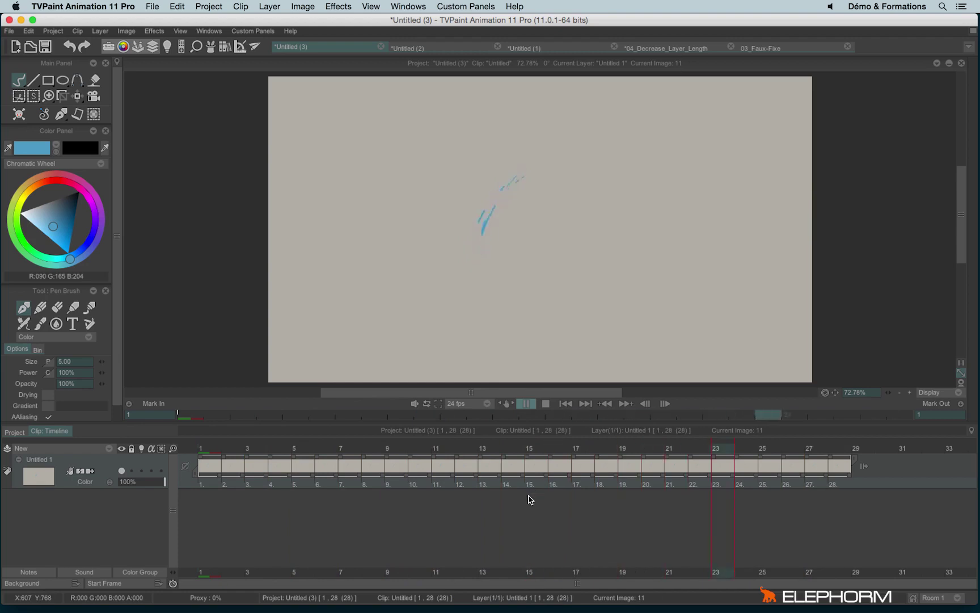
pyautogui.click(526, 403)
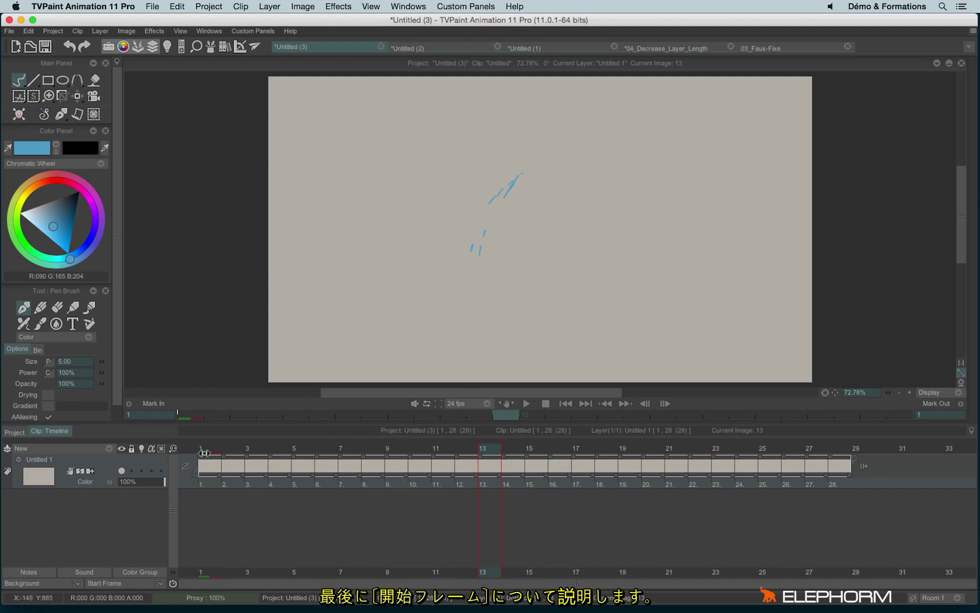
# Return to image 1 and try the Start Frame options 0, 1 and Custom.
pyautogui.click(204, 453)
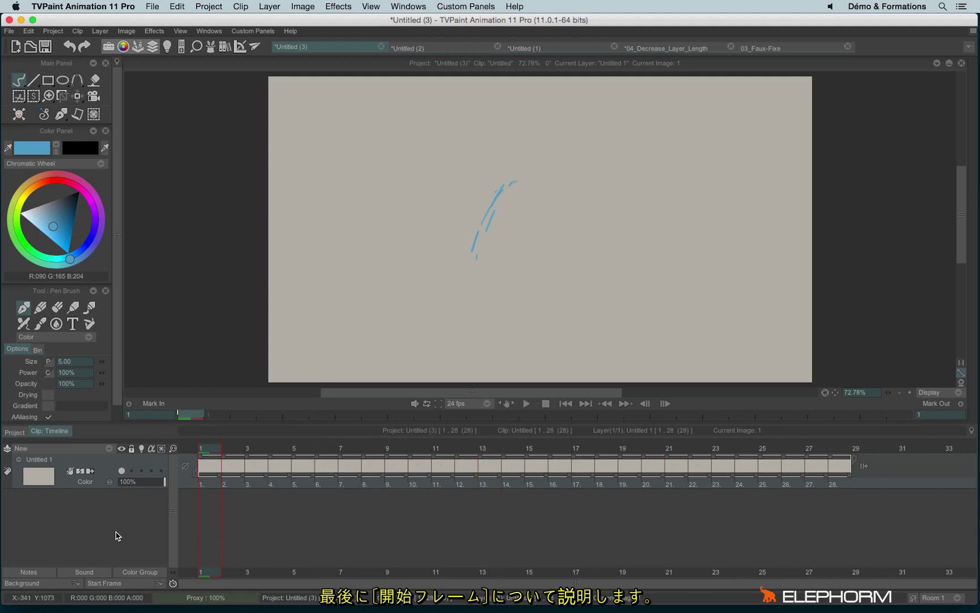
pyautogui.click(121, 584)
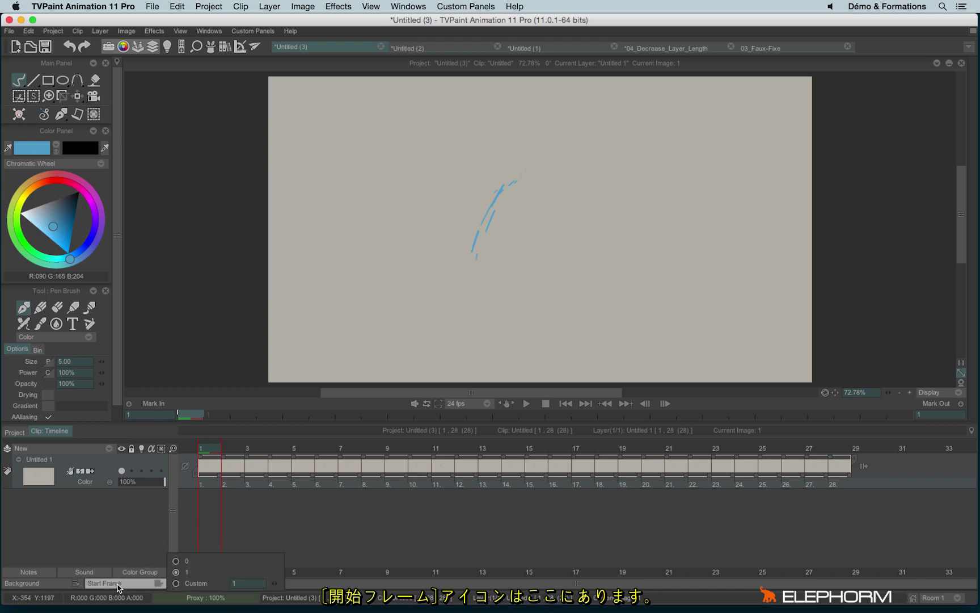
pyautogui.click(176, 561)
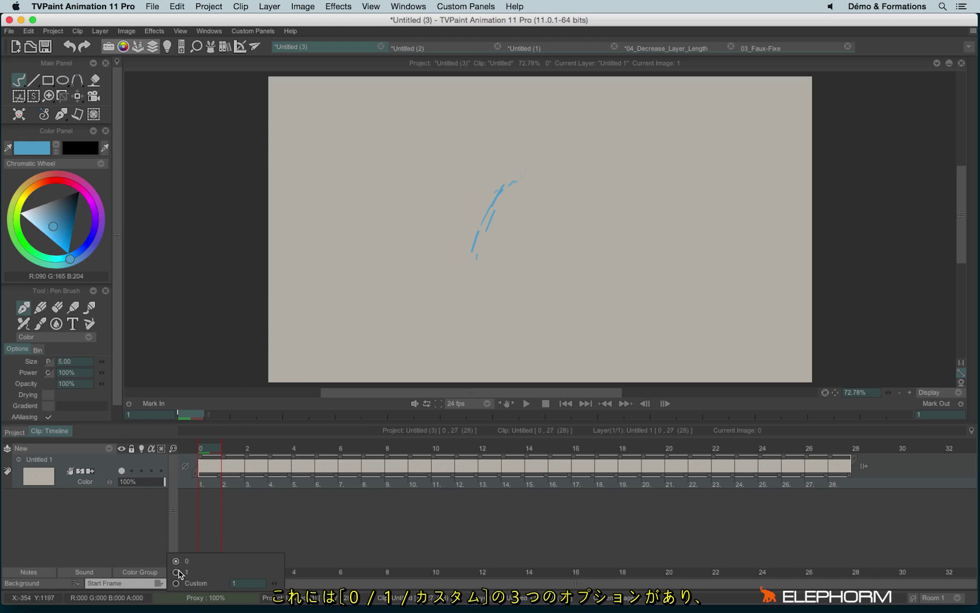
pyautogui.click(176, 571)
pyautogui.moveTo(276, 585); pyautogui.dragTo(203, 457)
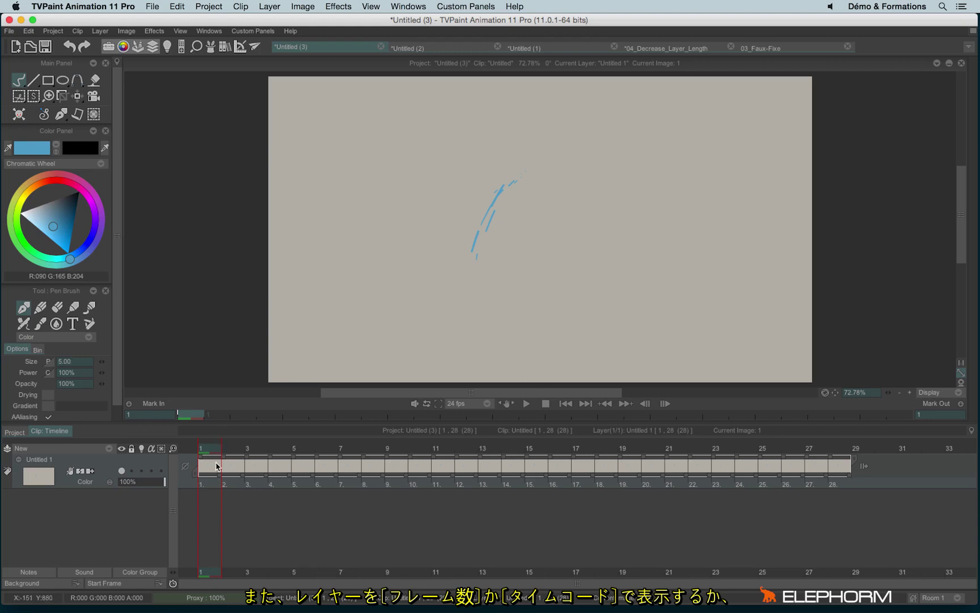
# Switch the timeline numbering to timecode, starting at 00:00:01.
pyautogui.click(175, 584)
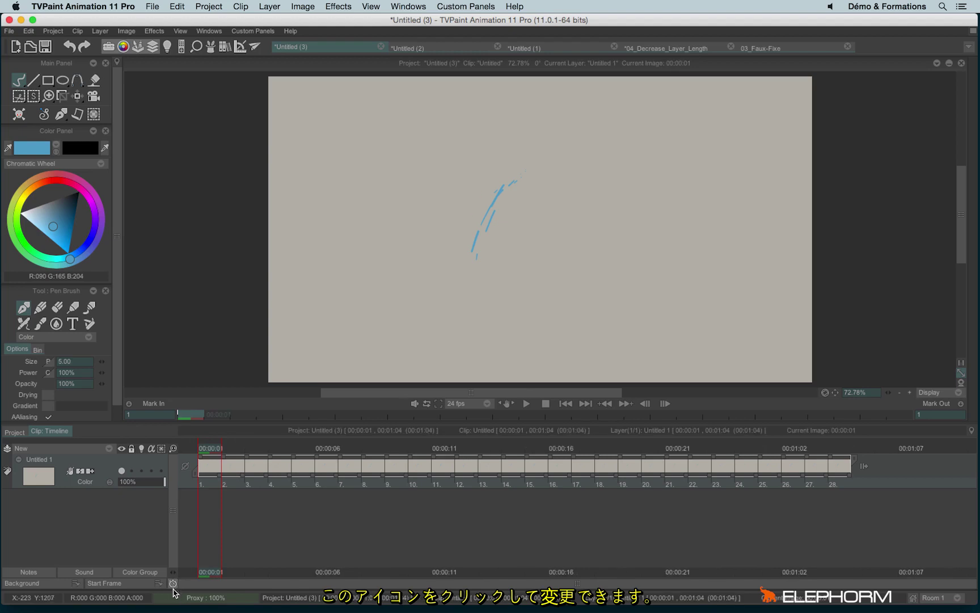
pyautogui.click(175, 585)
pyautogui.click(174, 585)
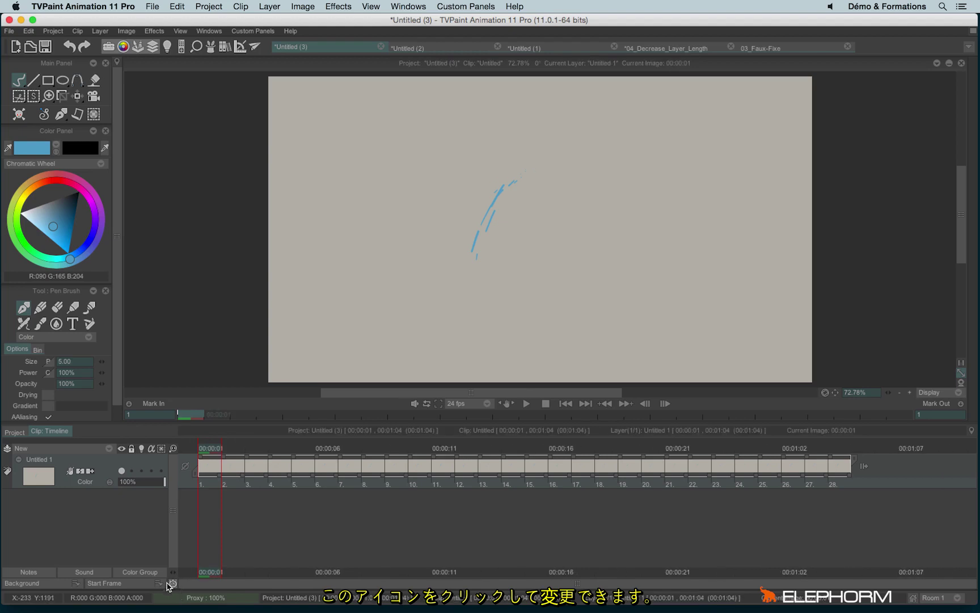